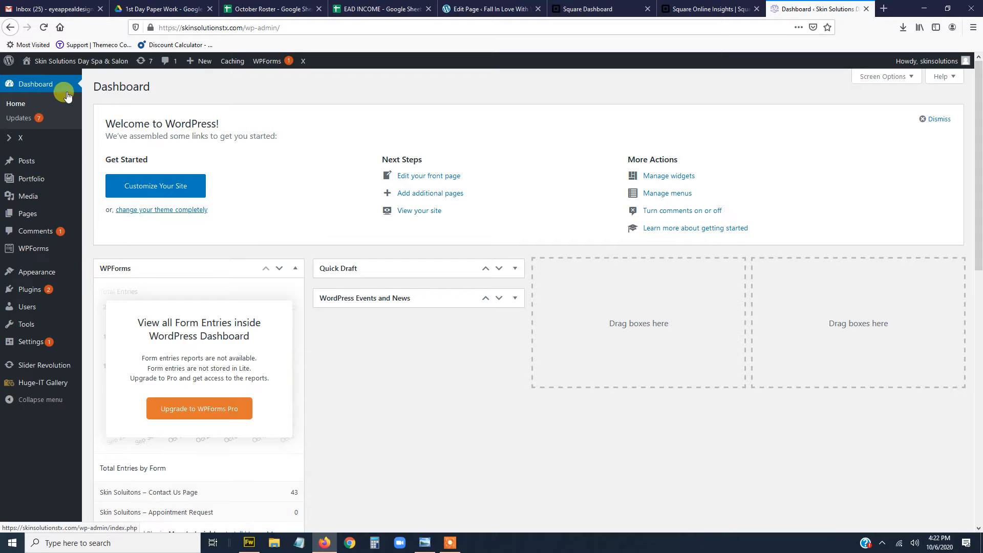
Open the Acupuncture page from the site's Pages list for editing with Cornerstone
mouse_move(36, 212)
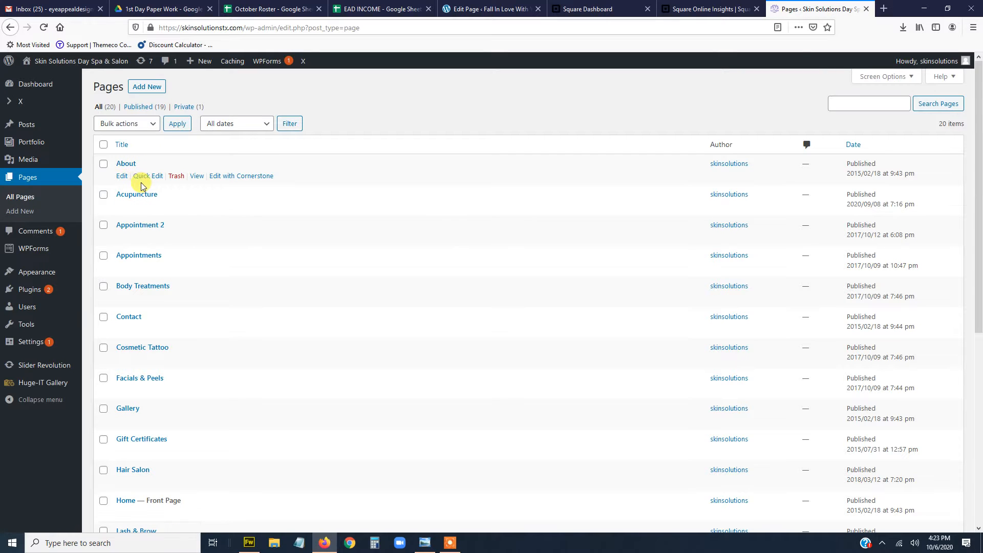
mouse_move(144, 217)
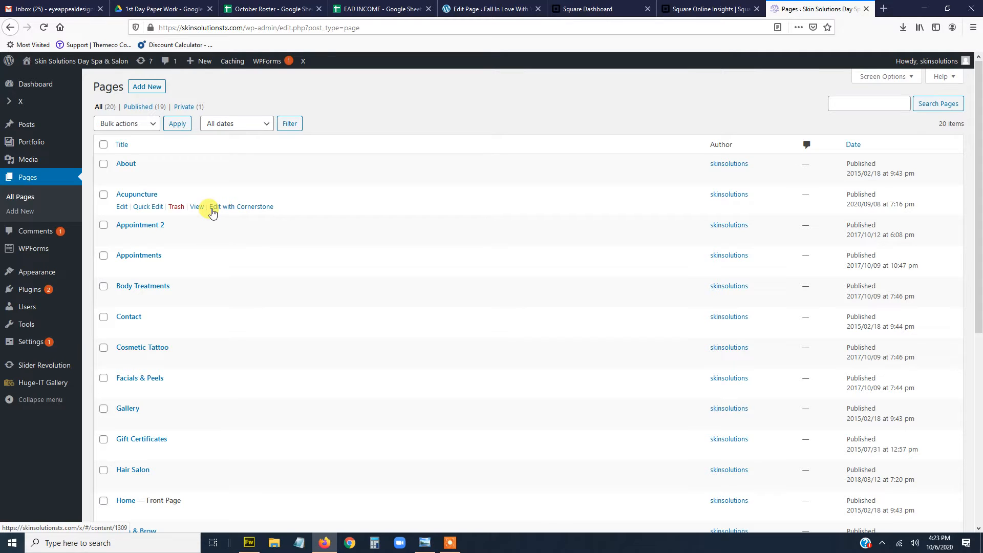
left_click(254, 208)
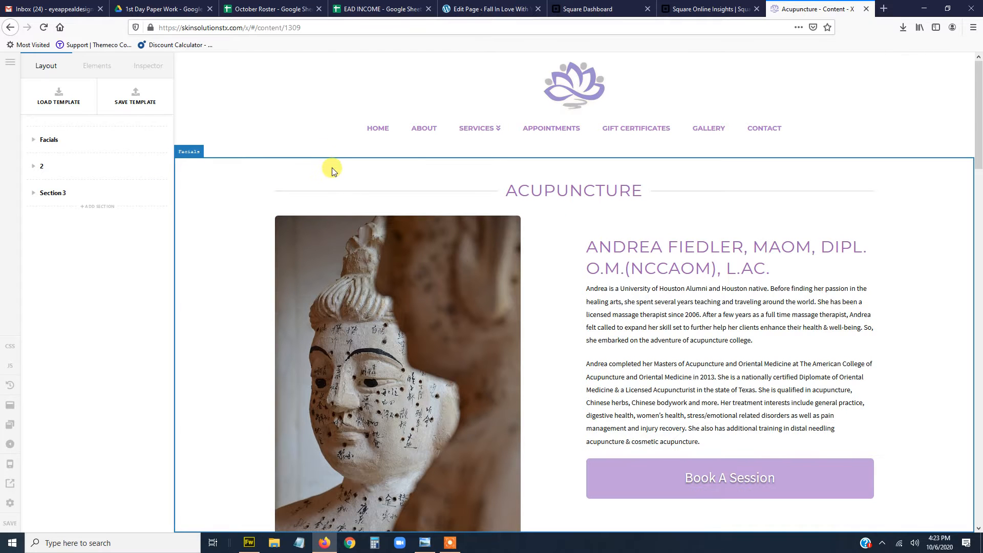
Move the acupuncture pricing text element from the lavender section to directly below the FAQ heading
scroll(351, 169, "down", 2)
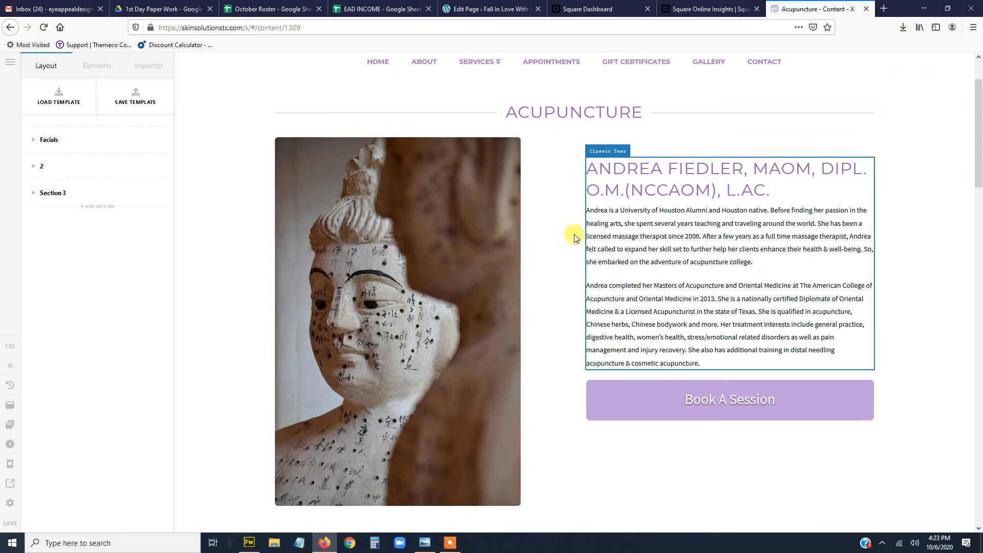
scroll(544, 273, "down", 8)
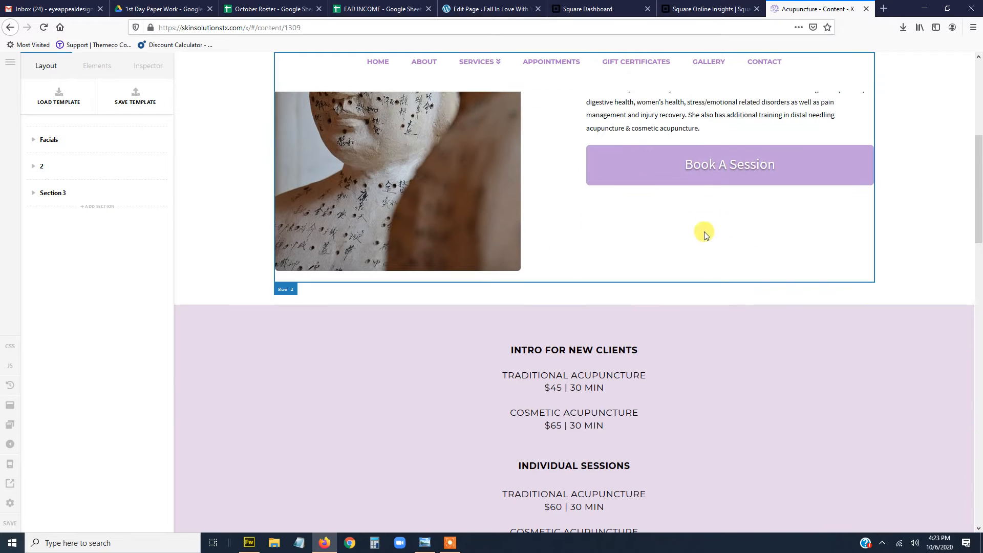
scroll(566, 226, "down", 2)
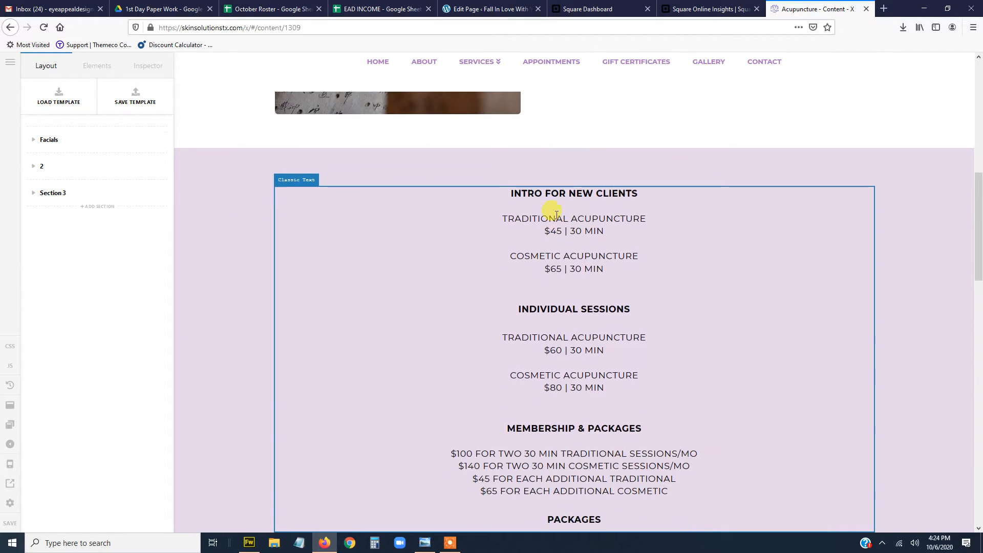
scroll(594, 258, "down", 4)
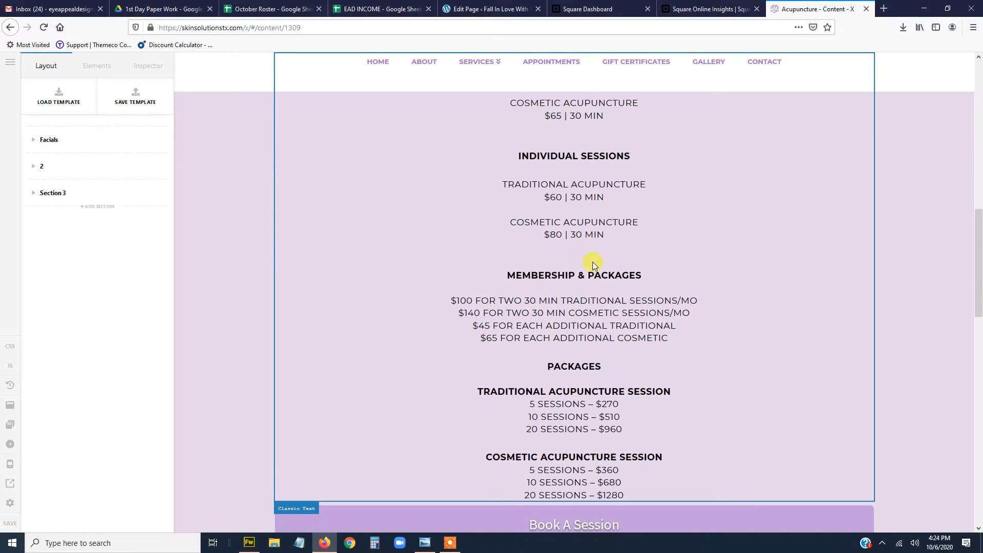
scroll(595, 280, "down", 2)
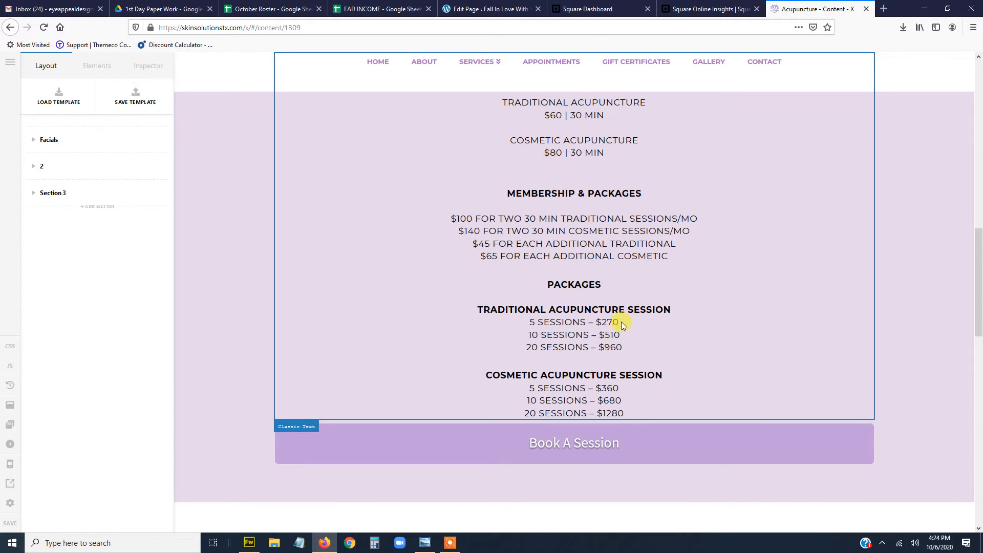
left_click_drag(629, 310, 661, 308)
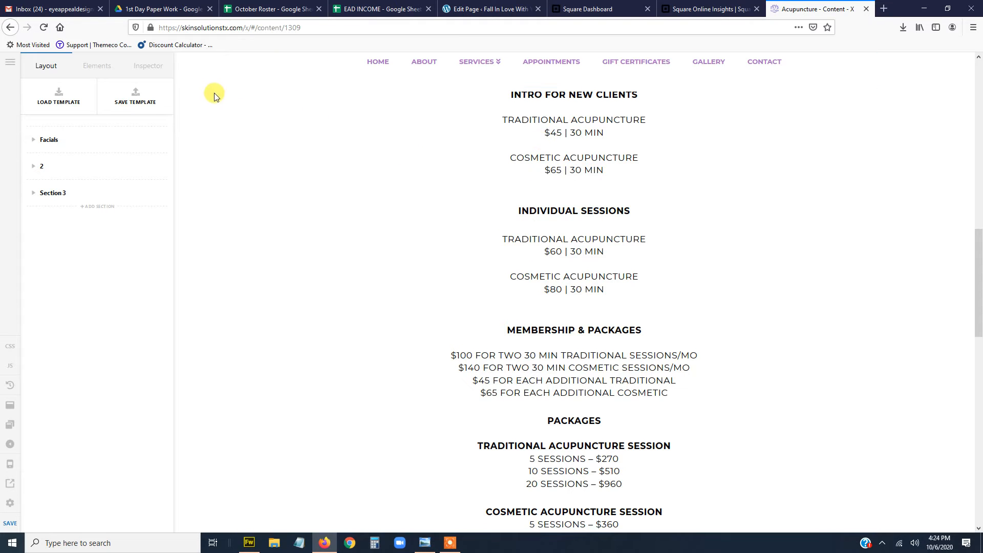
Open the relocated pricing text element's content in the rich text editor
scroll(338, 192, "up", 4)
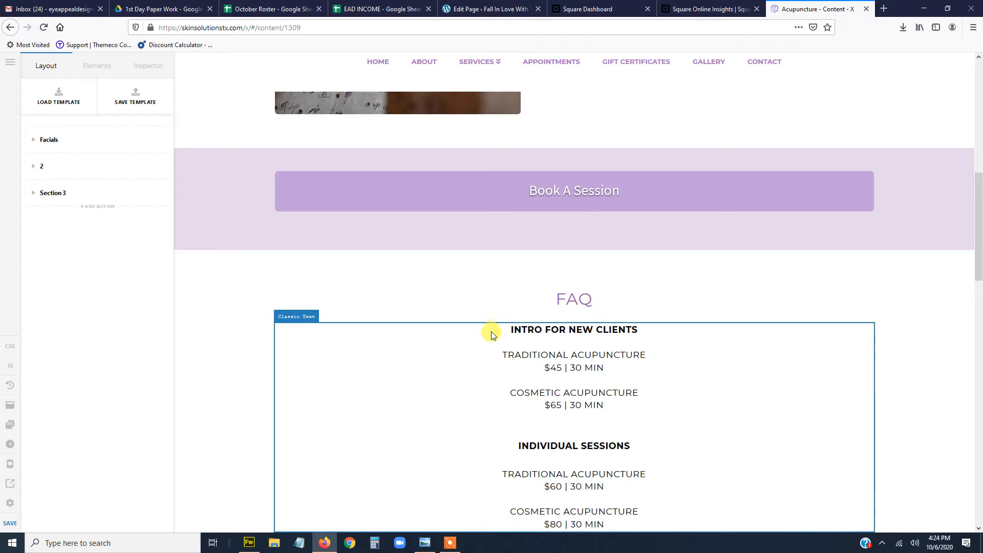
scroll(476, 329, "down", 3)
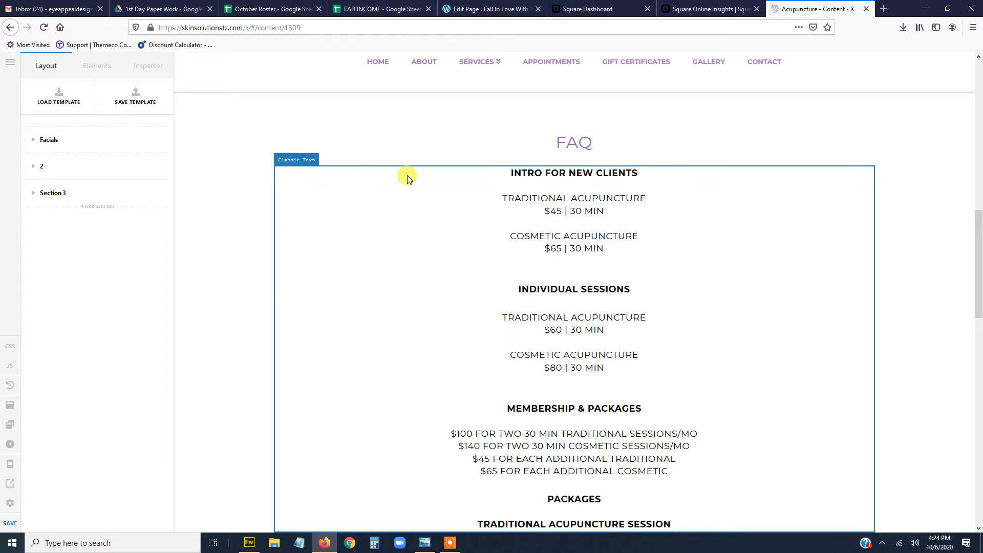
left_click(451, 184)
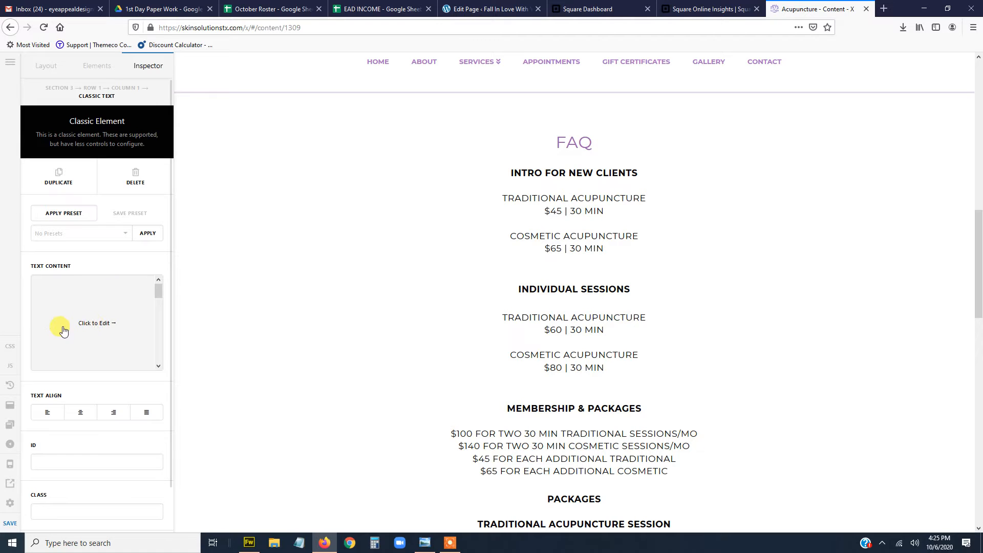
left_click(96, 325)
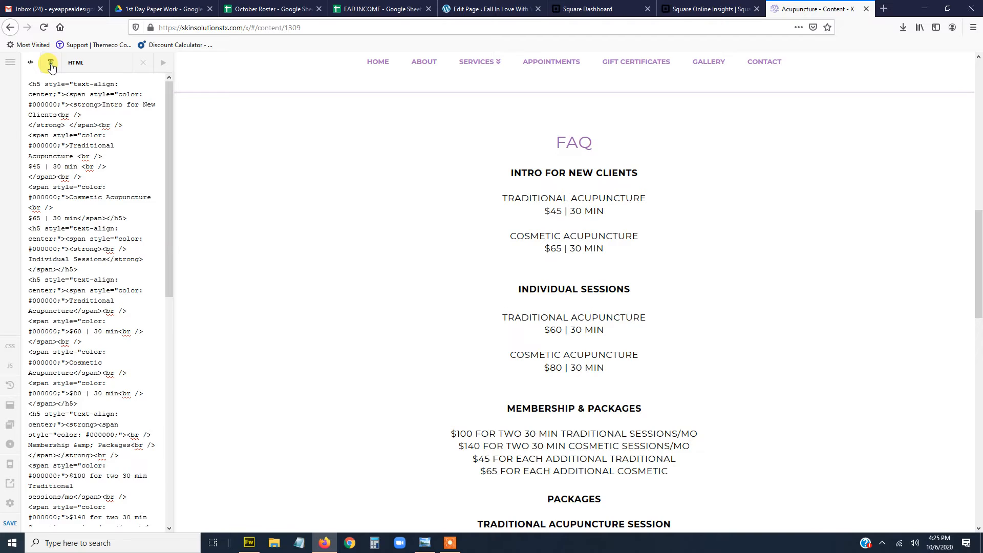
left_click(51, 64)
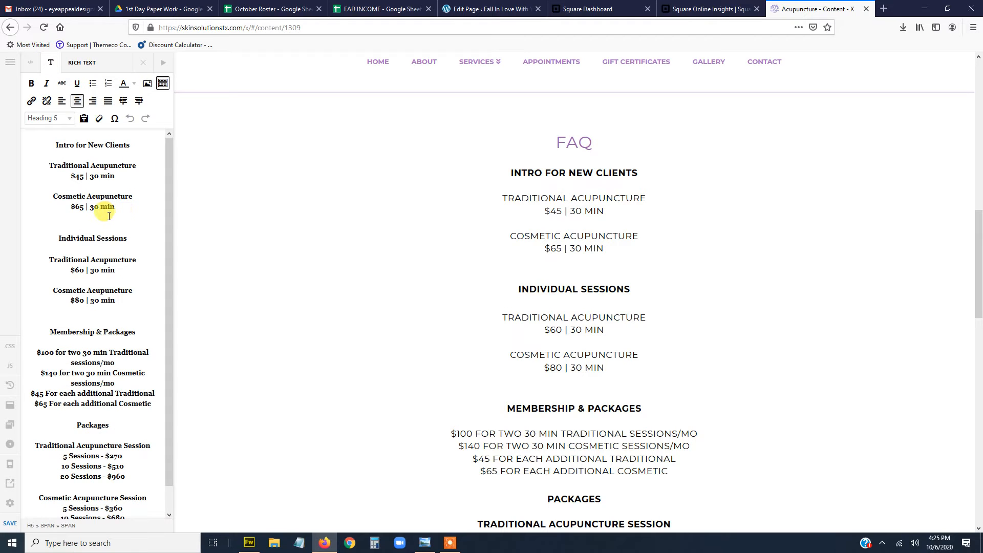
Delete the word "Session" from the "Traditional Acupuncture Session" heading under Packages
scroll(105, 214, "down", 1)
scroll(87, 237, "up", 1)
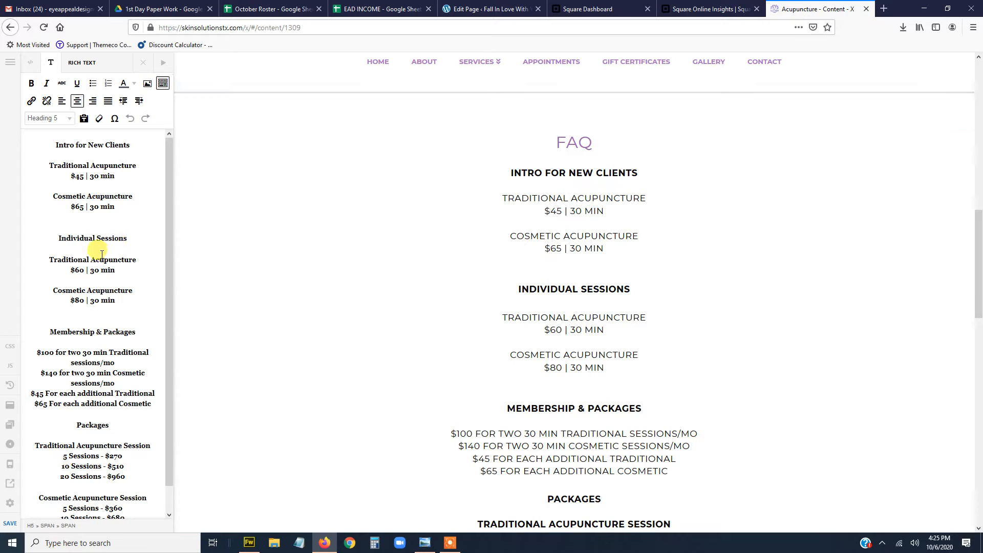
scroll(94, 282, "down", 1)
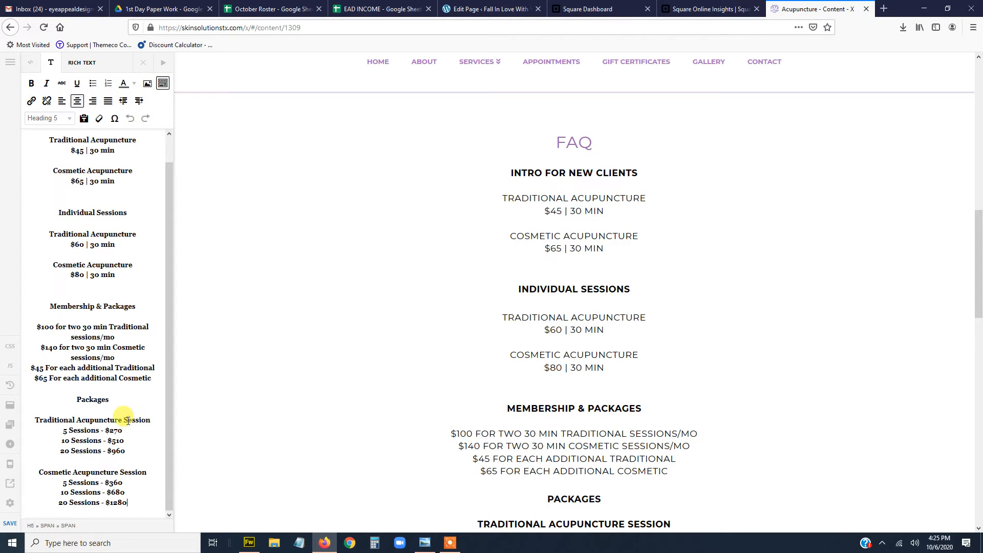
left_click_drag(136, 418, 176, 420)
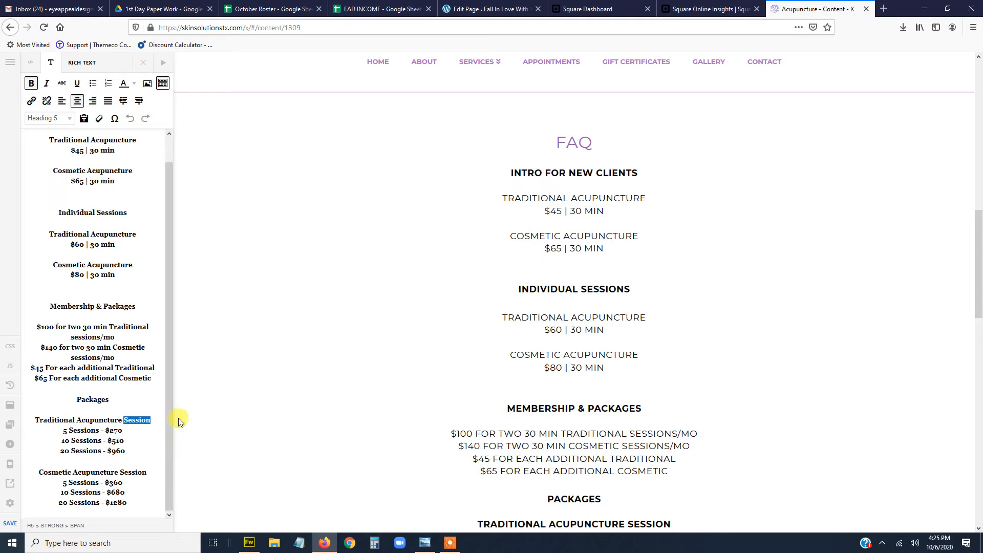
key("BackSpace")
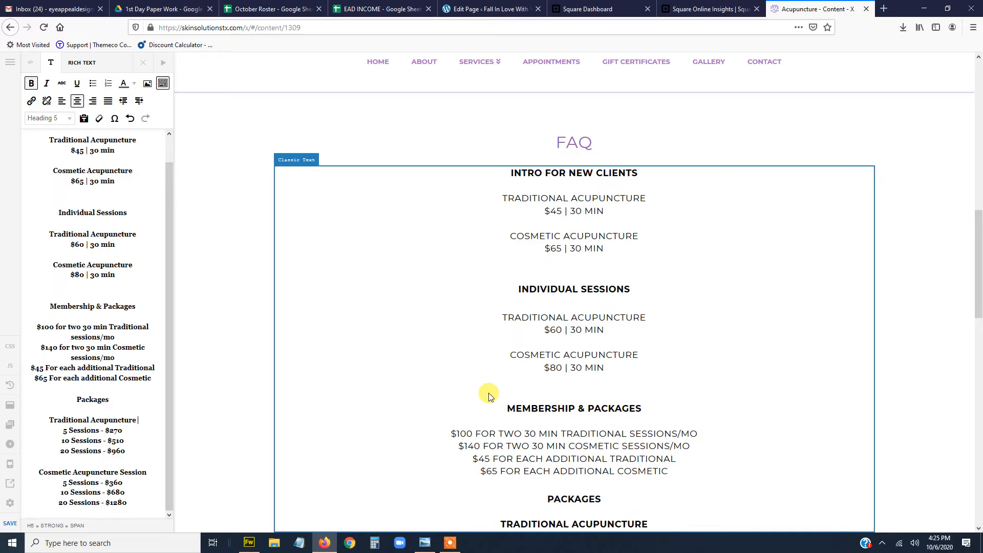
Copy the word "Session" from the "Cosmetic Acupuncture Session" heading and delete it there
scroll(489, 395, "down", 4)
scroll(497, 392, "down", 2)
scroll(519, 310, "up", 2)
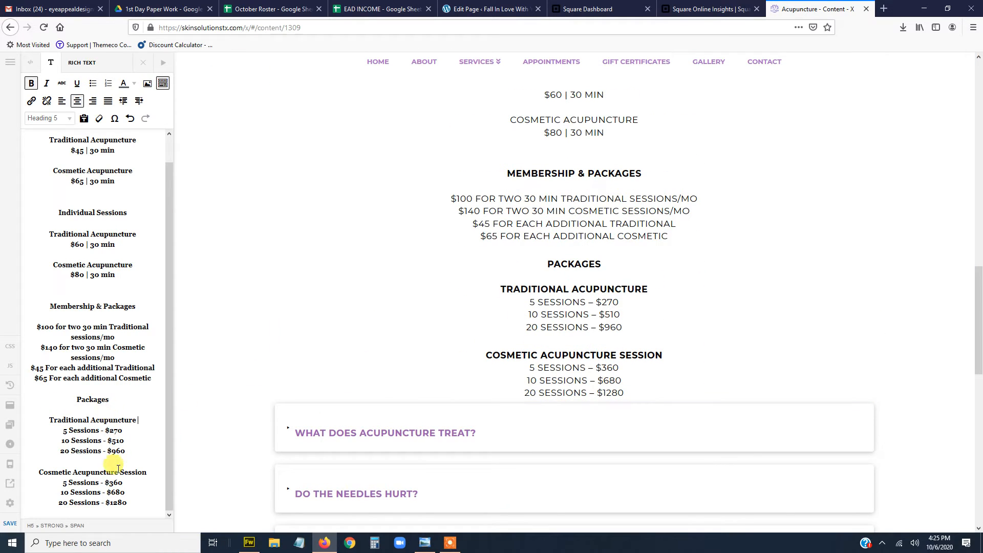
double_click(135, 472)
key("ctrl+c")
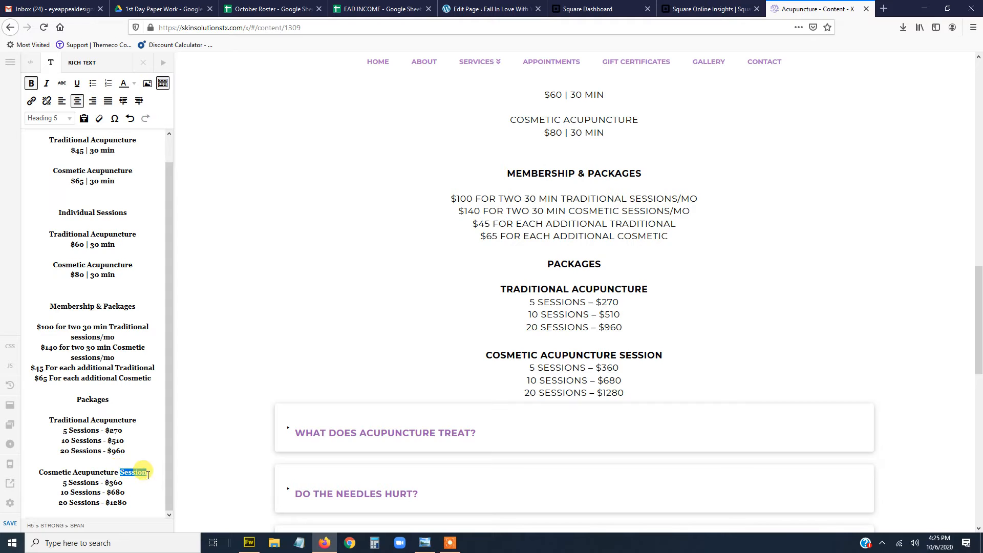
key("BackSpace")
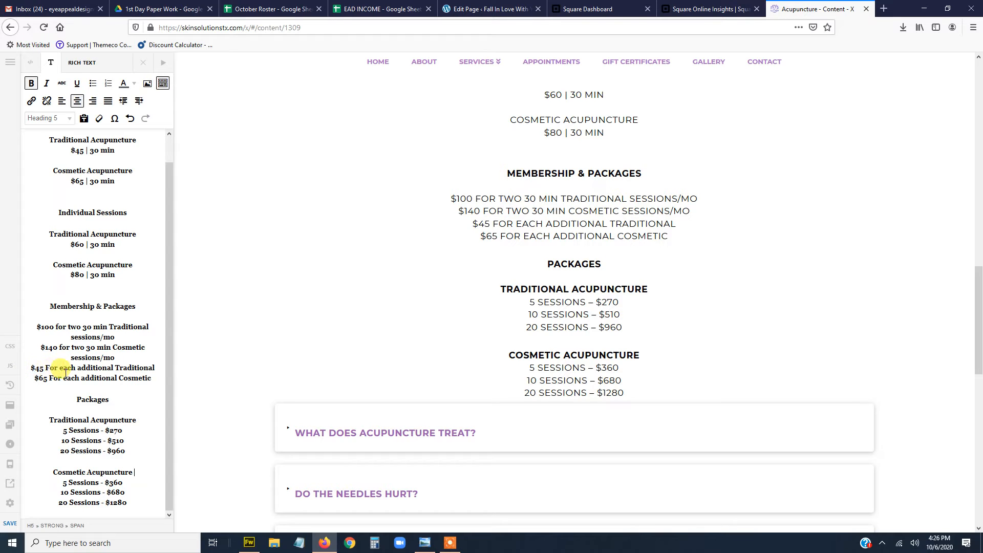
Paste "Session" after "$45 For each additional Traditional" and join it onto the same line
left_click(157, 368)
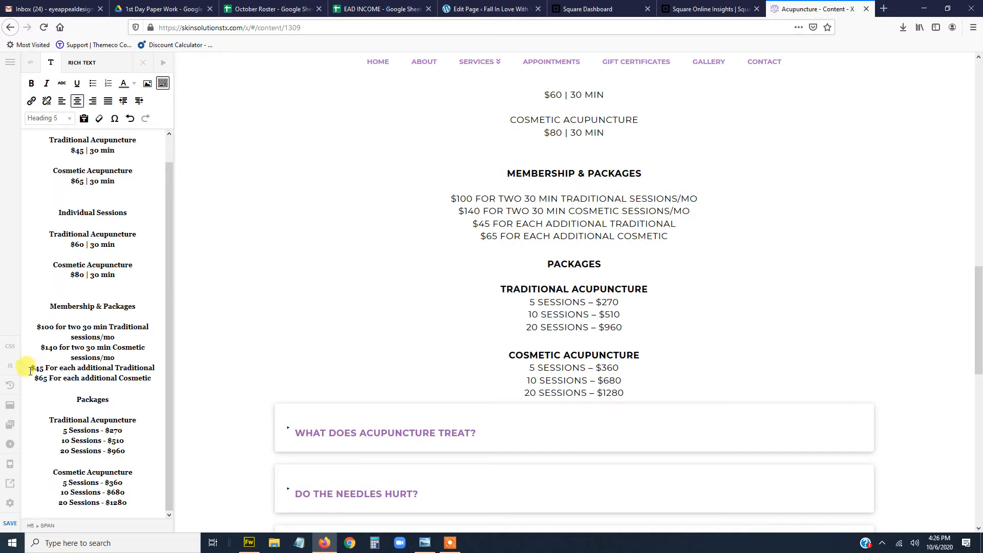
left_click_drag(30, 370, 153, 365)
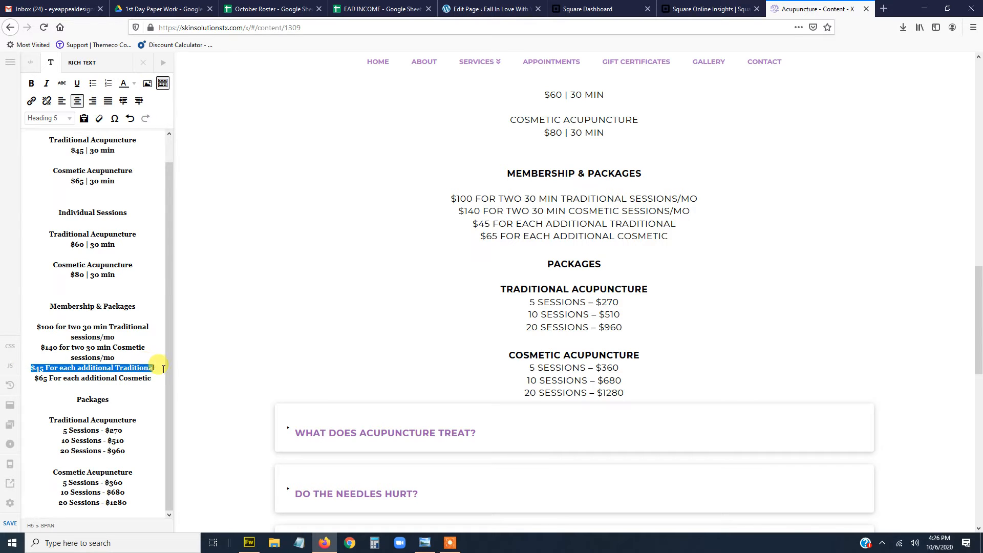
left_click(163, 369)
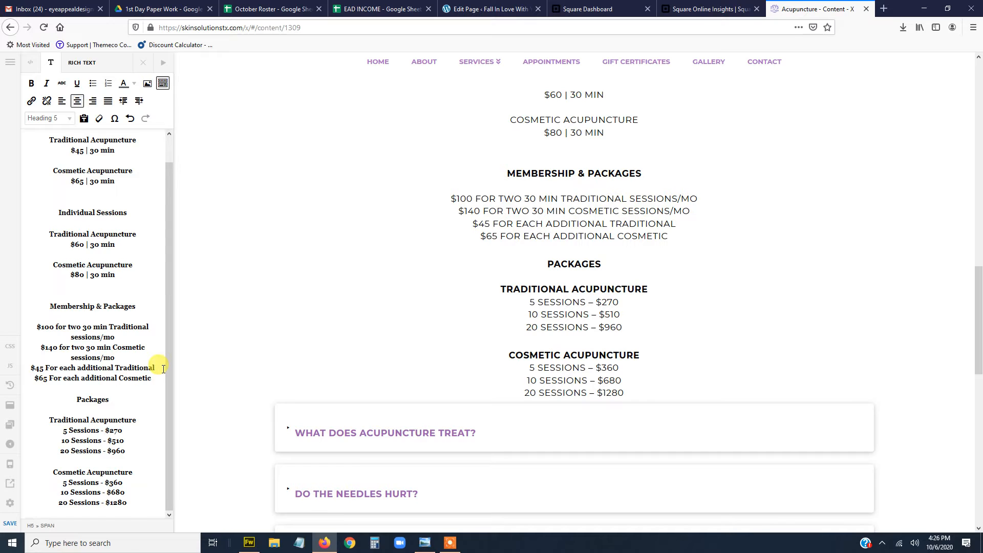
key("ctrl+v")
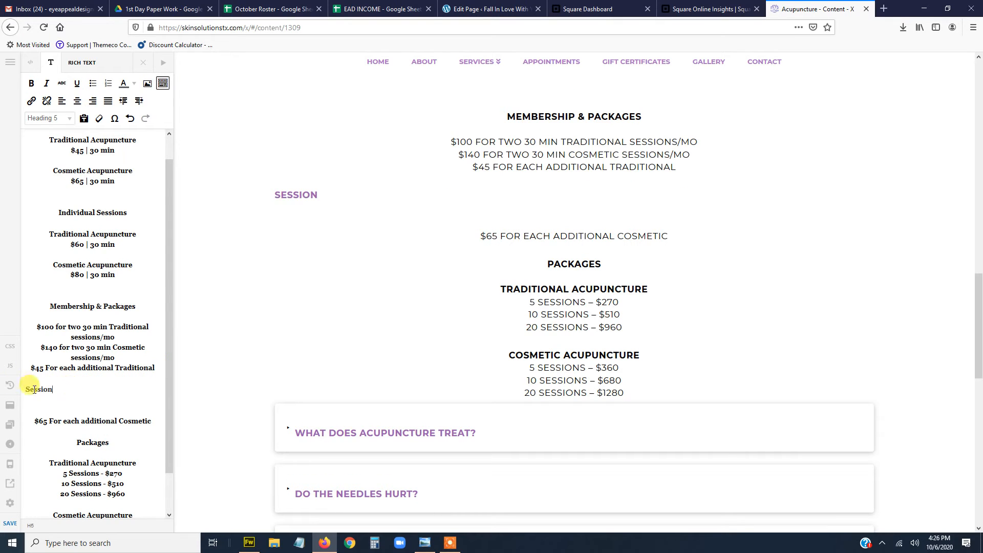
left_click(30, 390)
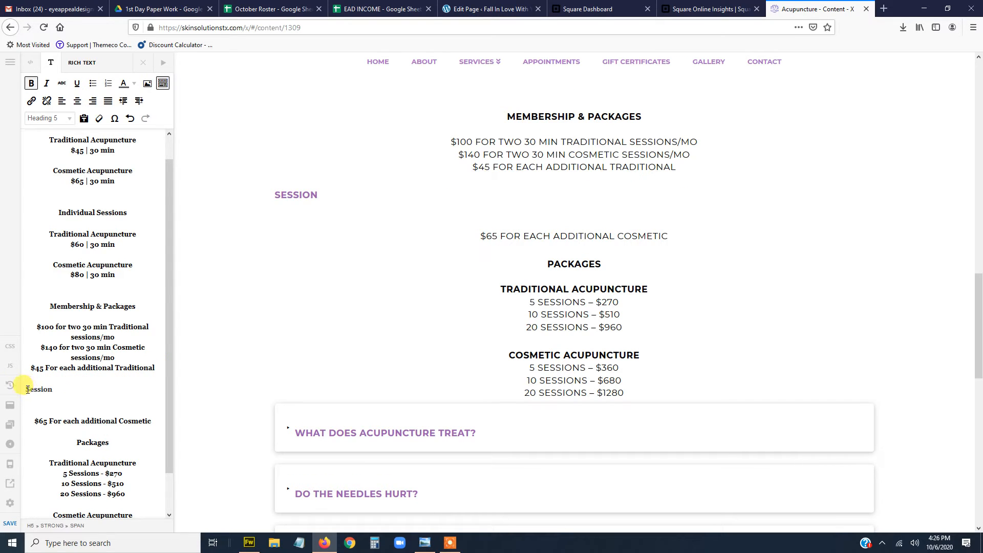
left_click(28, 390)
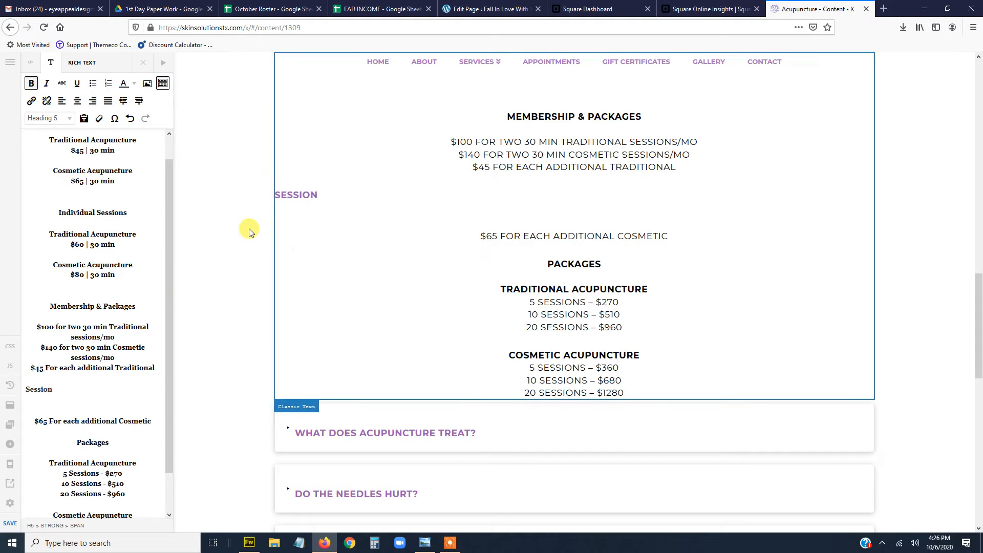
key("BackSpace")
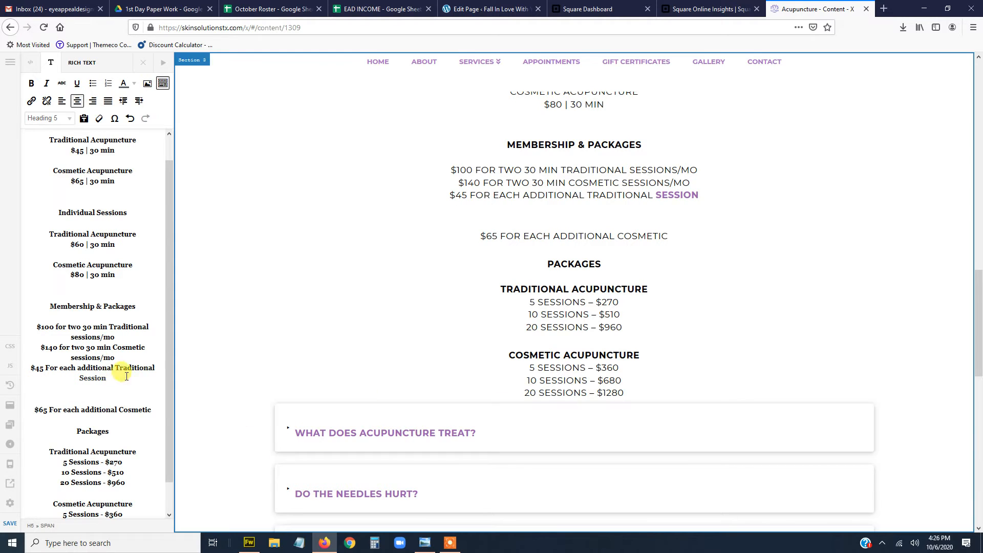
Try the Paragraph format on the "$45 For each additional Traditional Session" text block, and return it to Heading 5
double_click(112, 379)
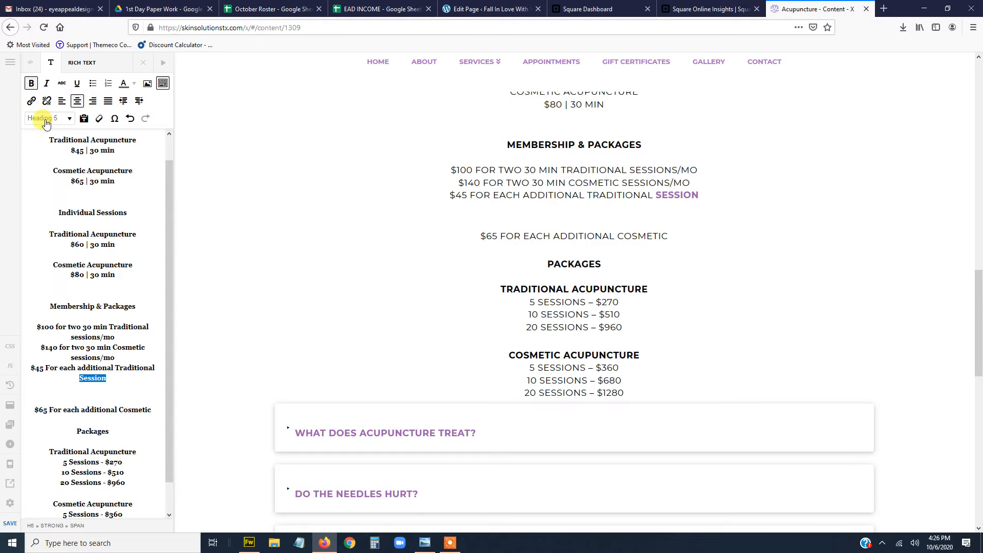
left_click(126, 370)
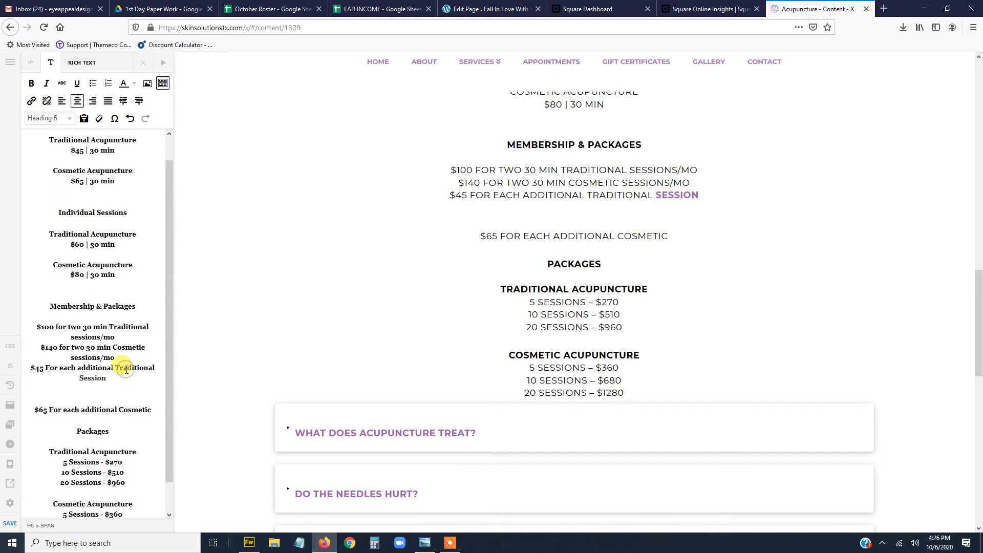
left_click(100, 367)
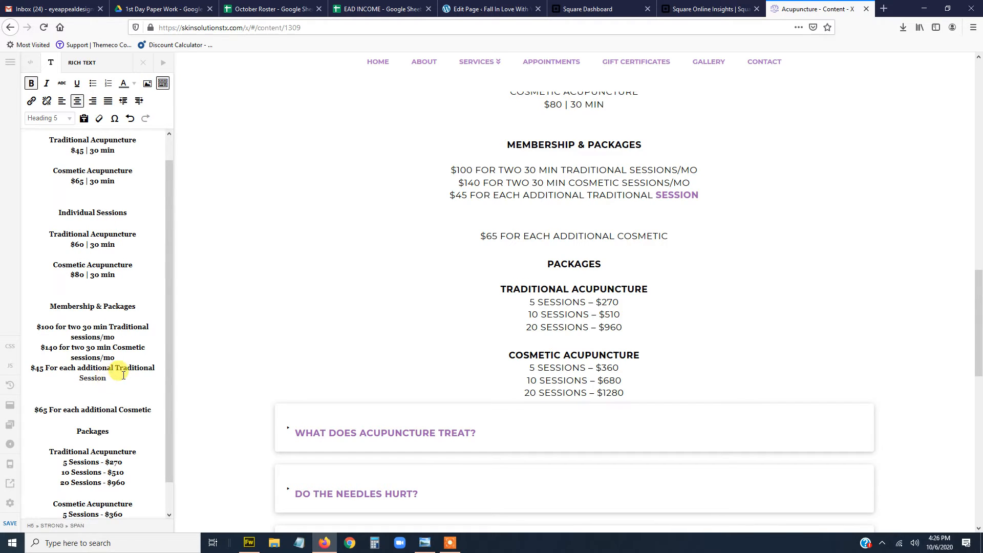
left_click_drag(123, 374, 36, 378)
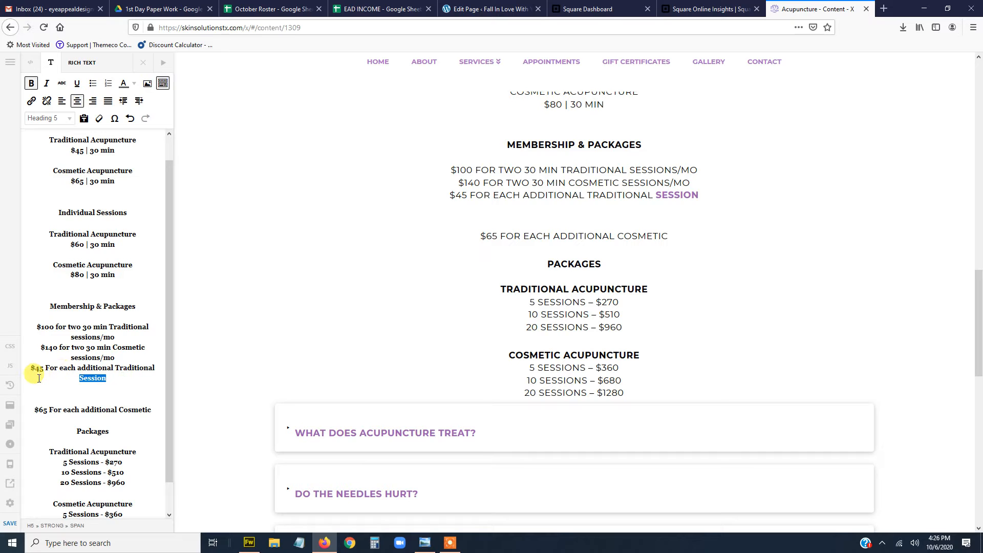
left_click(67, 119)
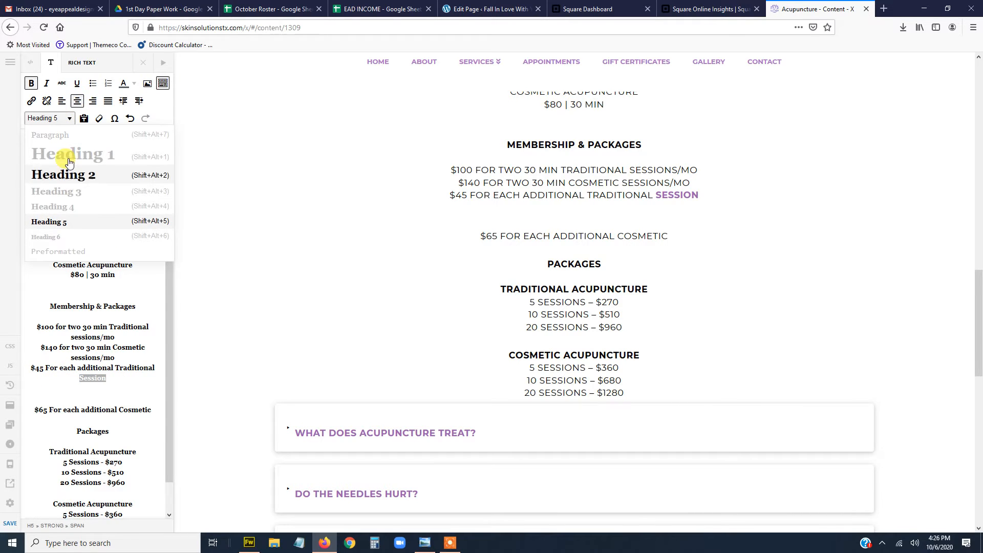
left_click(57, 135)
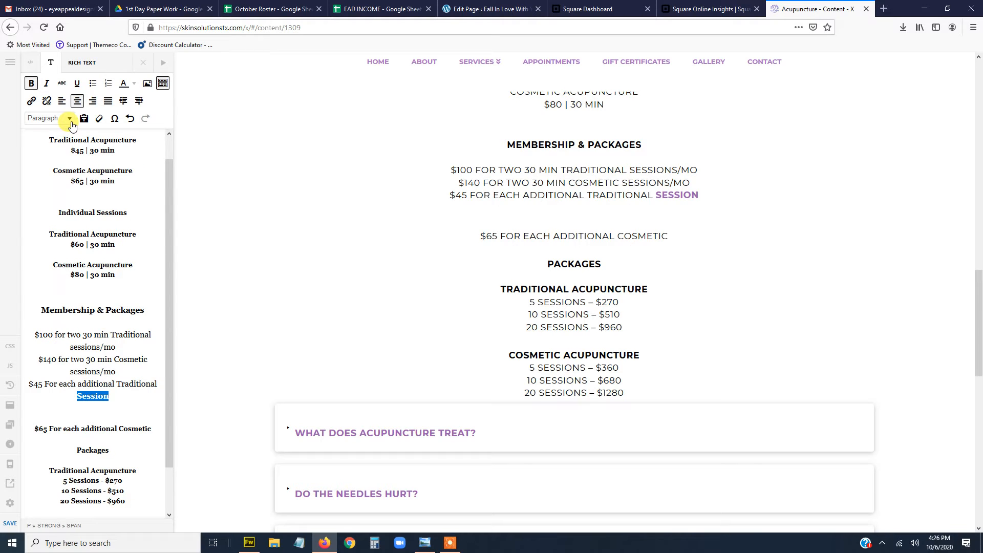
left_click(71, 123)
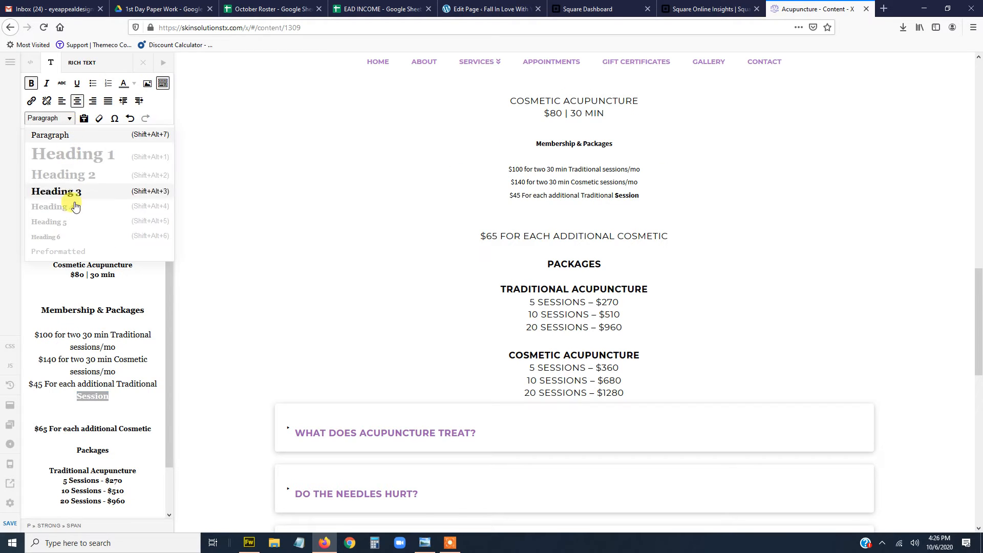
left_click(72, 229)
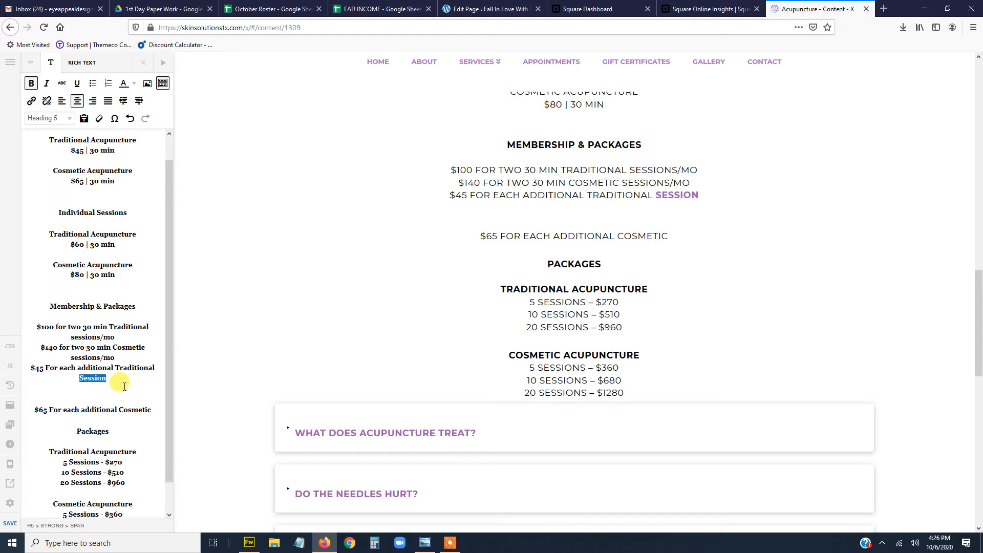
Remove the bold from "Session" in the "$45 For each additional Traditional Session" line and color the word black
left_click(31, 84)
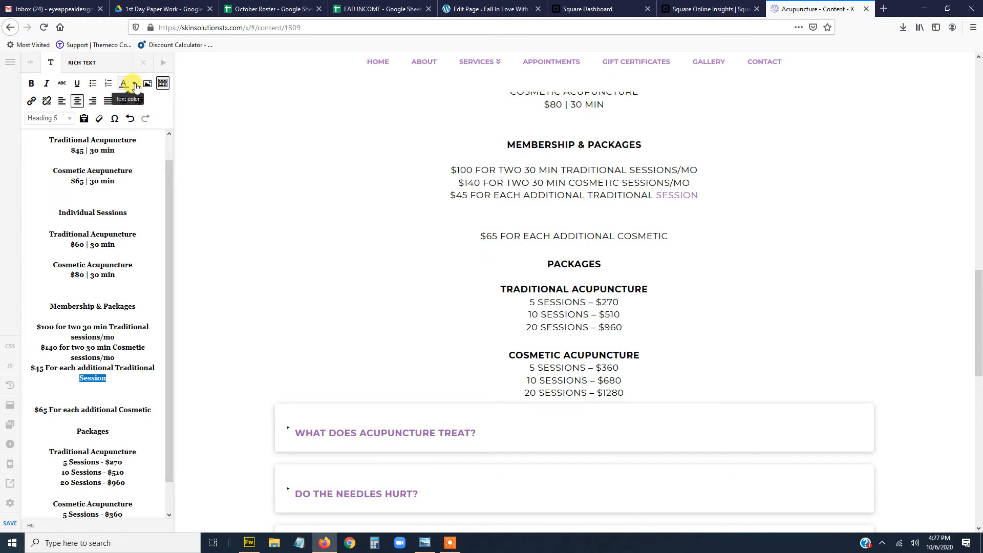
left_click(131, 384)
left_click_drag(118, 378, 66, 385)
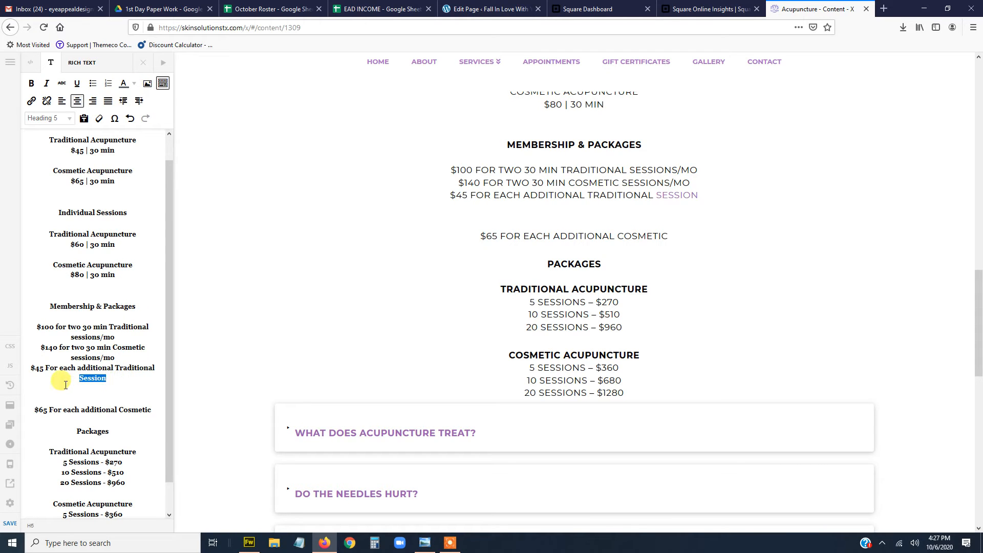
left_click(31, 84)
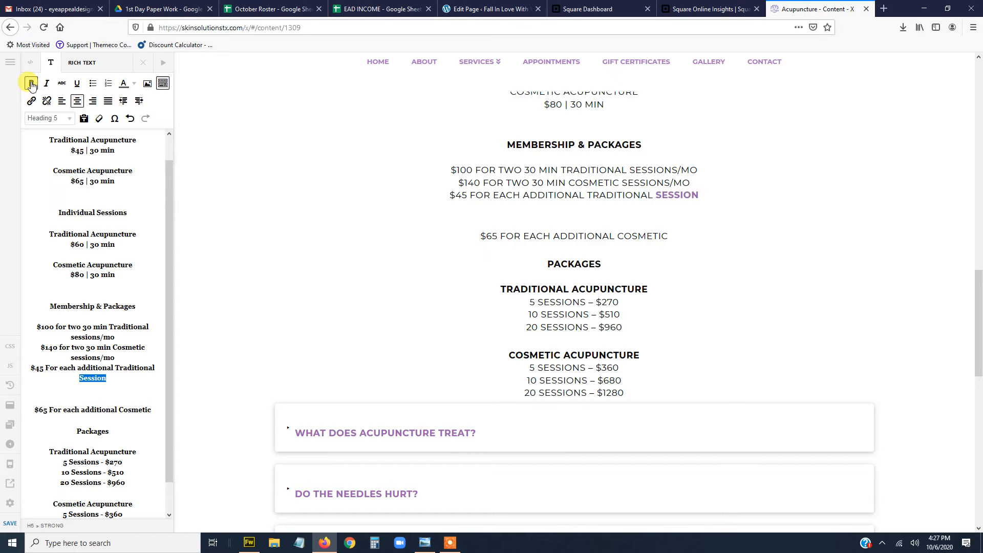
left_click(135, 84)
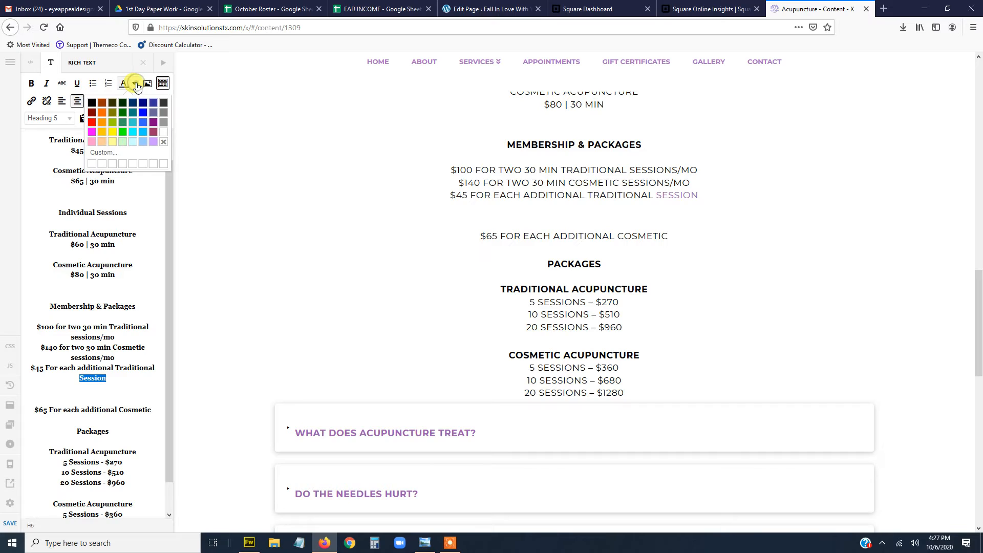
left_click(92, 105)
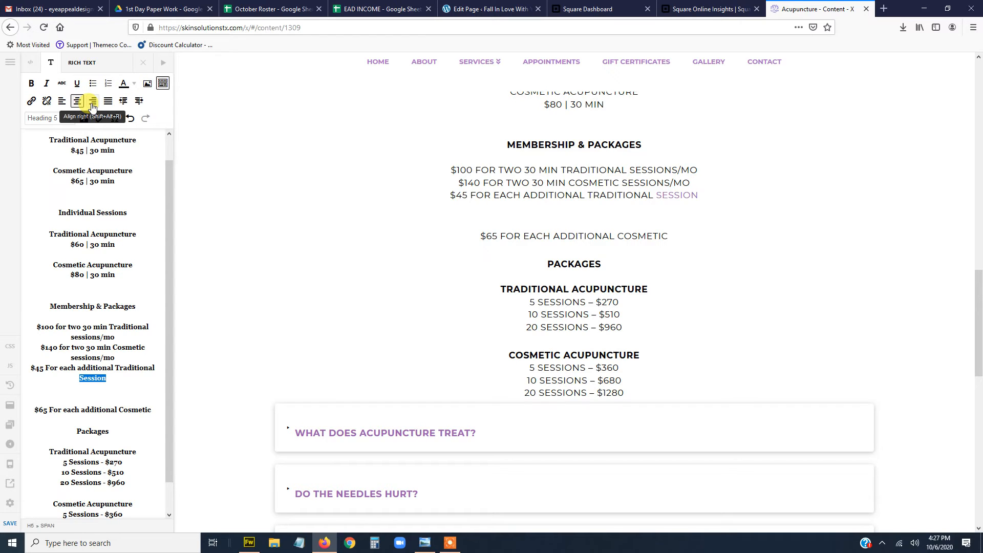
left_click(67, 382)
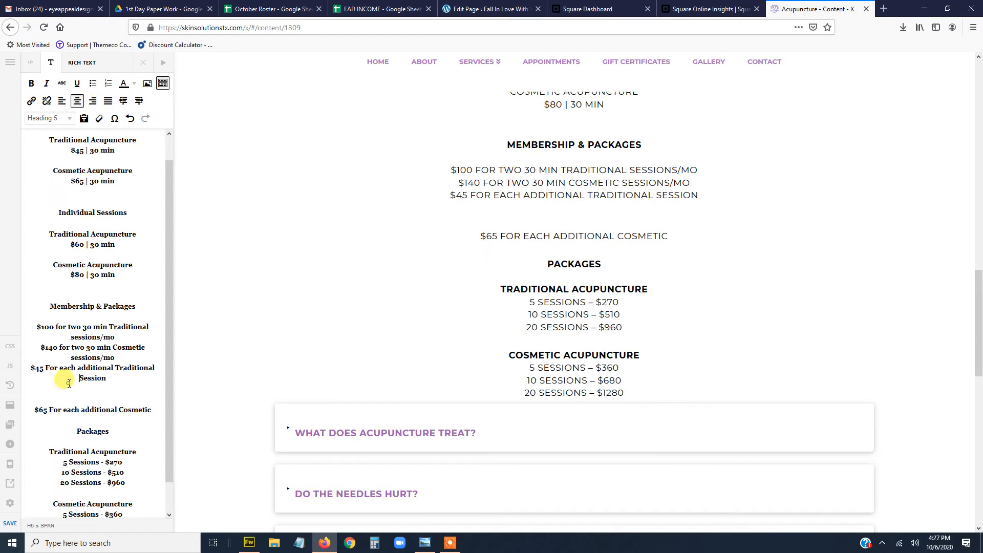
Copy the black "Session" and paste it after "$65 For each additional Cosmetic", joined onto the same line
double_click(108, 378)
key("ctrl+c")
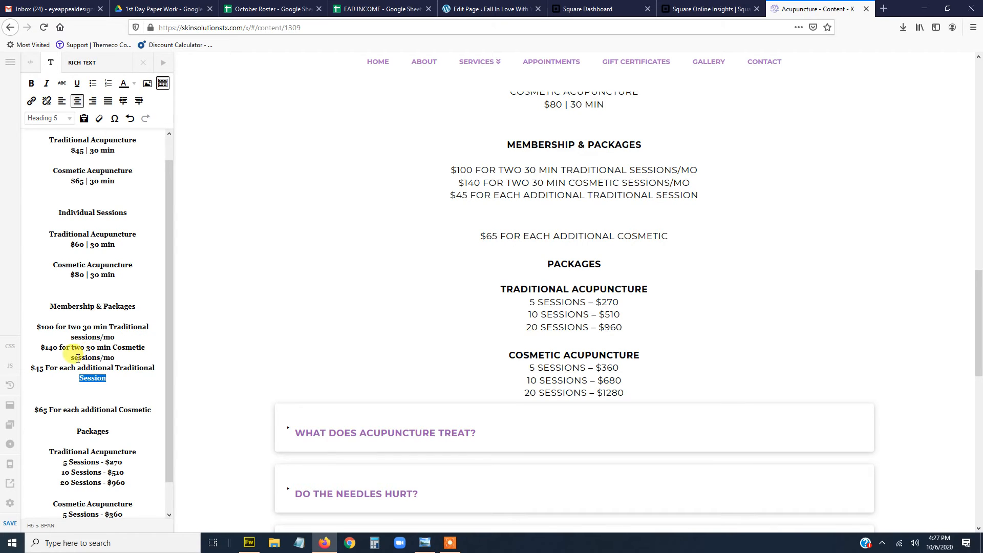
left_click(119, 361)
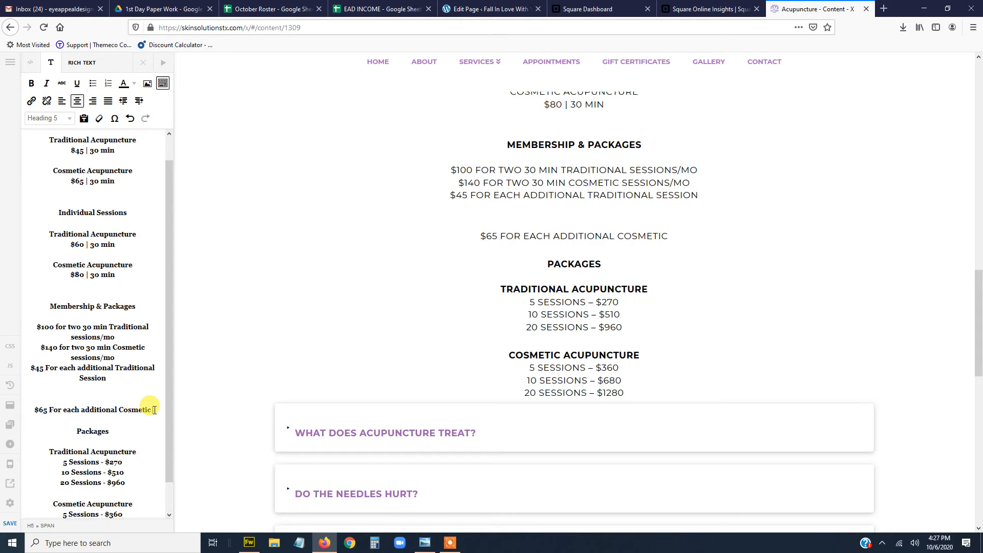
key("ctrl+v")
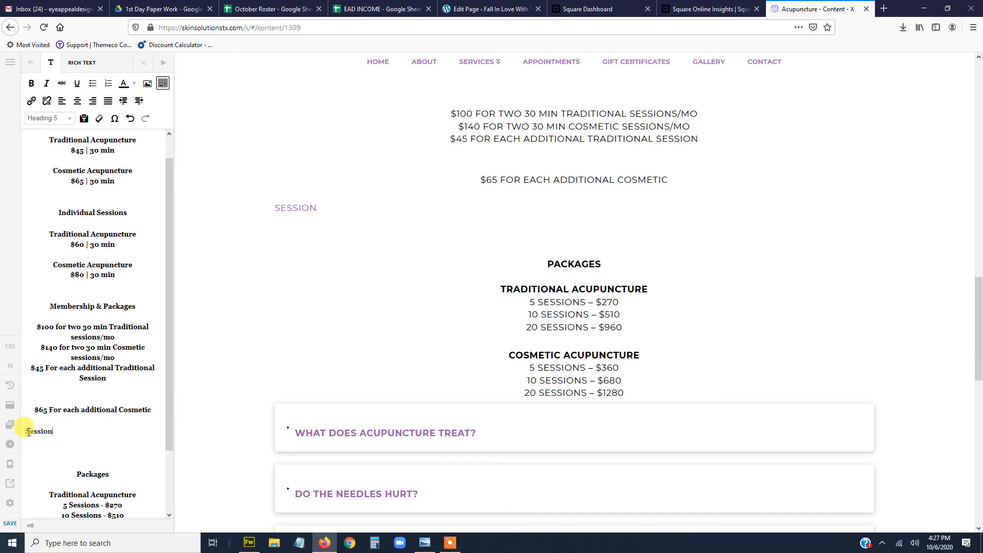
key("BackSpace")
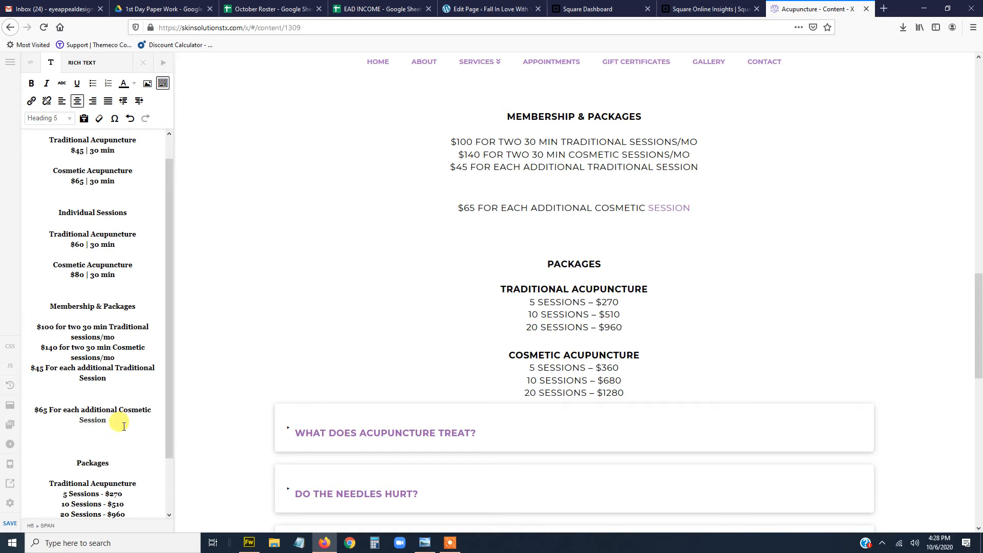
Color the word "Session" black in the "$65 For each additional Cosmetic Session" line
double_click(102, 420)
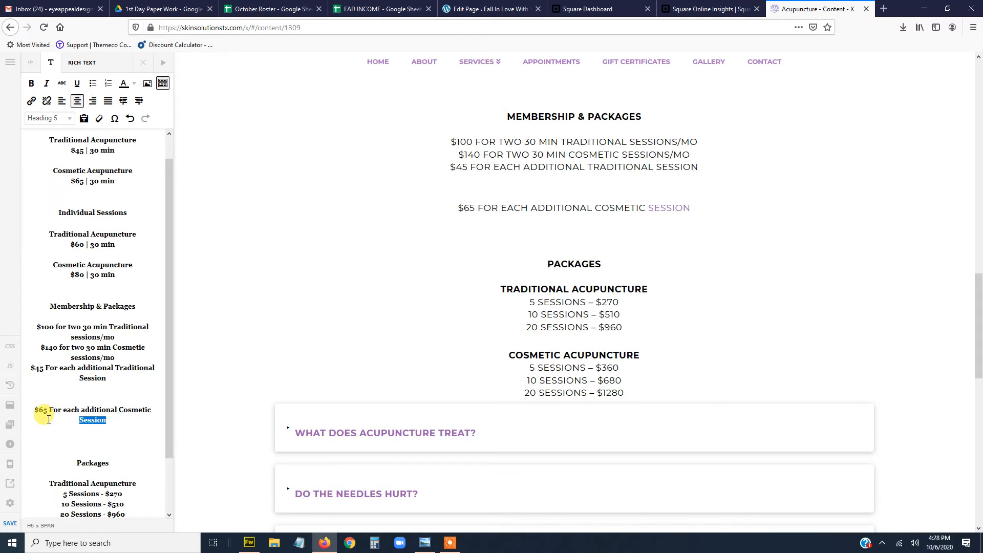
left_click(135, 88)
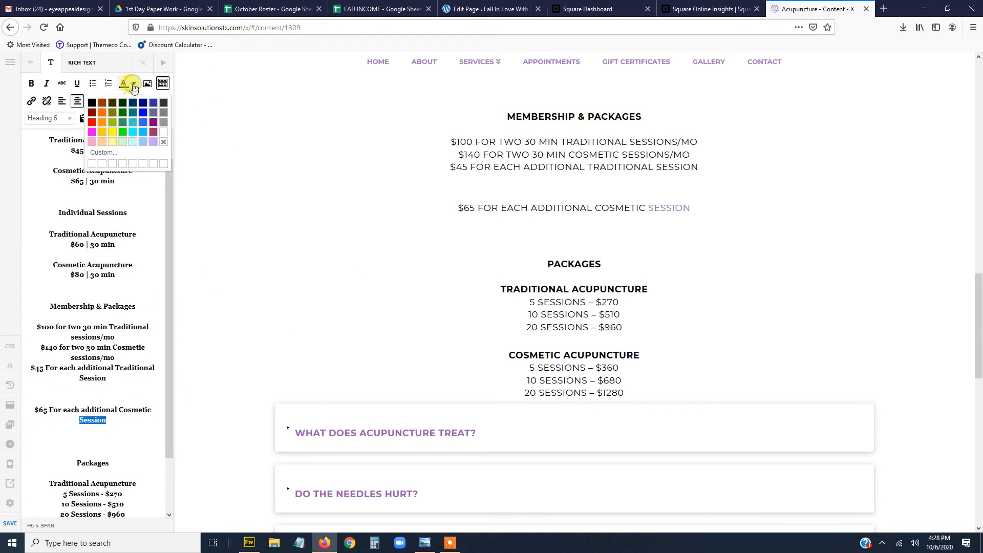
left_click(90, 105)
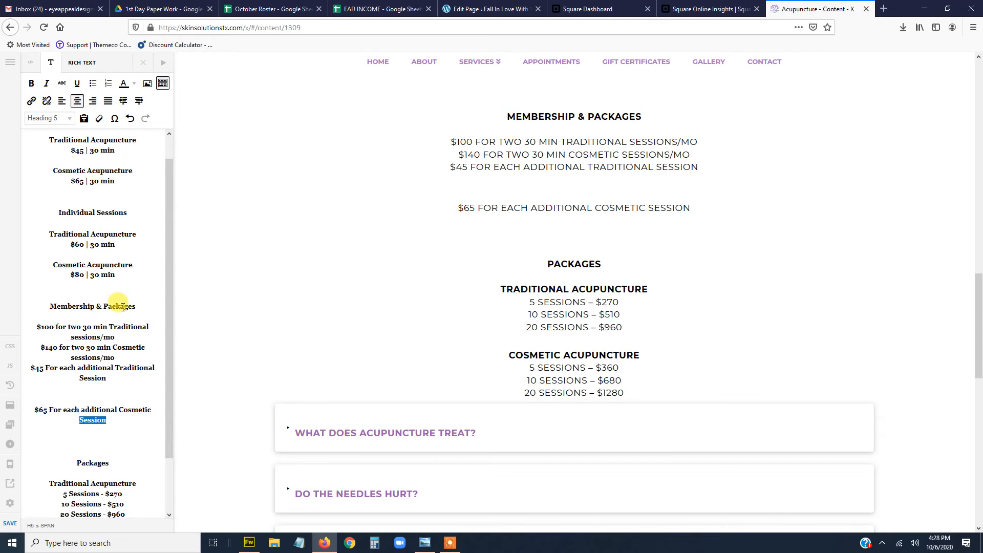
Insert a blank line after the $100 and $140 membership prices and remove the extra blank line above the $65 price
left_click_drag(35, 326, 143, 336)
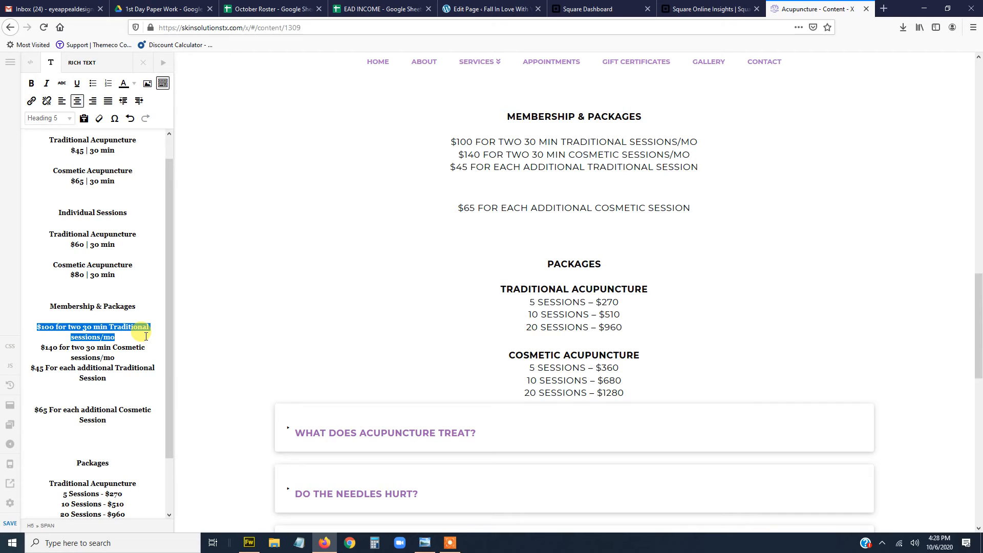
left_click(134, 338)
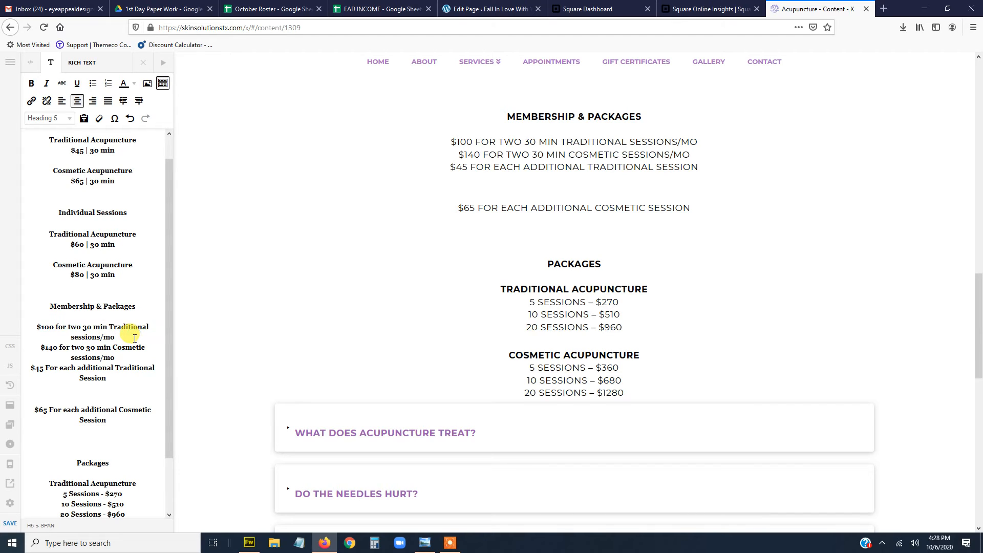
key("Return")
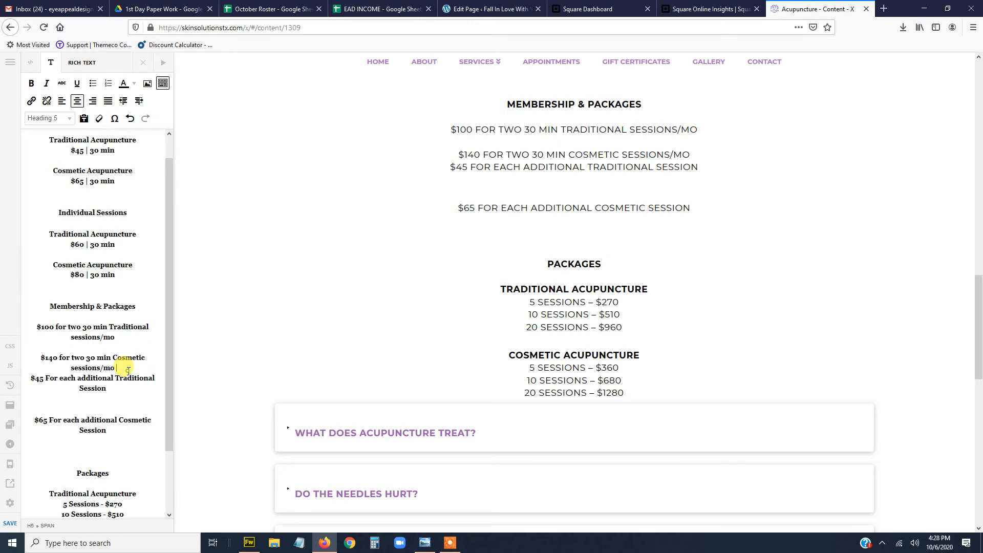
key("Return")
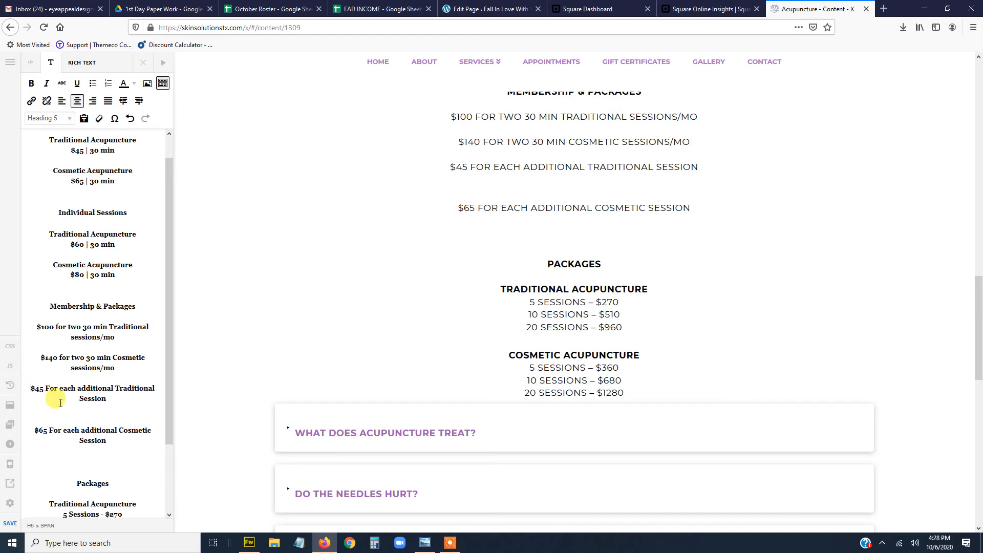
left_click(36, 426)
key("BackSpace")
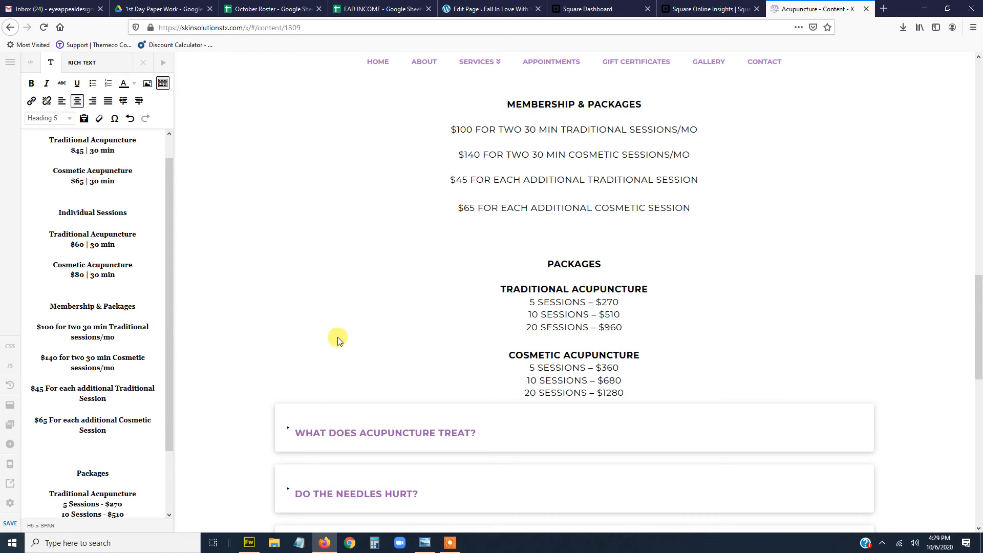
Review the spacing and wording of the pricing text in the page preview, from Intro for New Clients through Packages
scroll(619, 229, "up", 1)
scroll(619, 230, "up", 3)
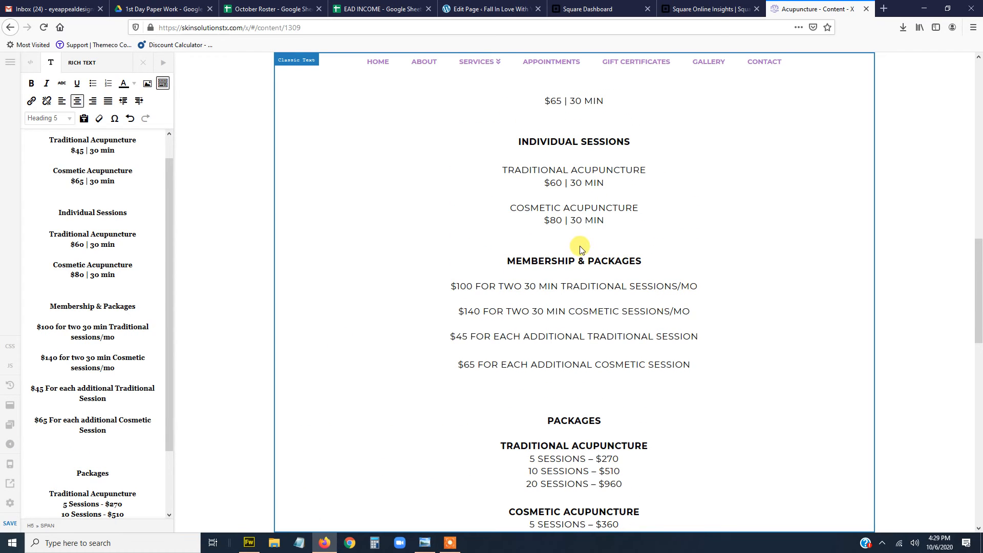
scroll(576, 260, "up", 2)
scroll(575, 259, "down", 5)
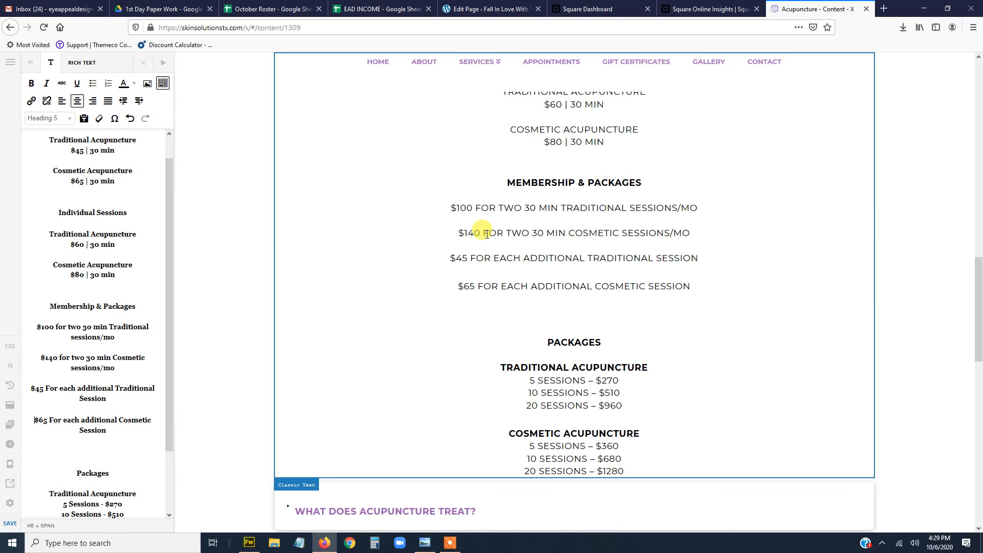
scroll(499, 244, "up", 3)
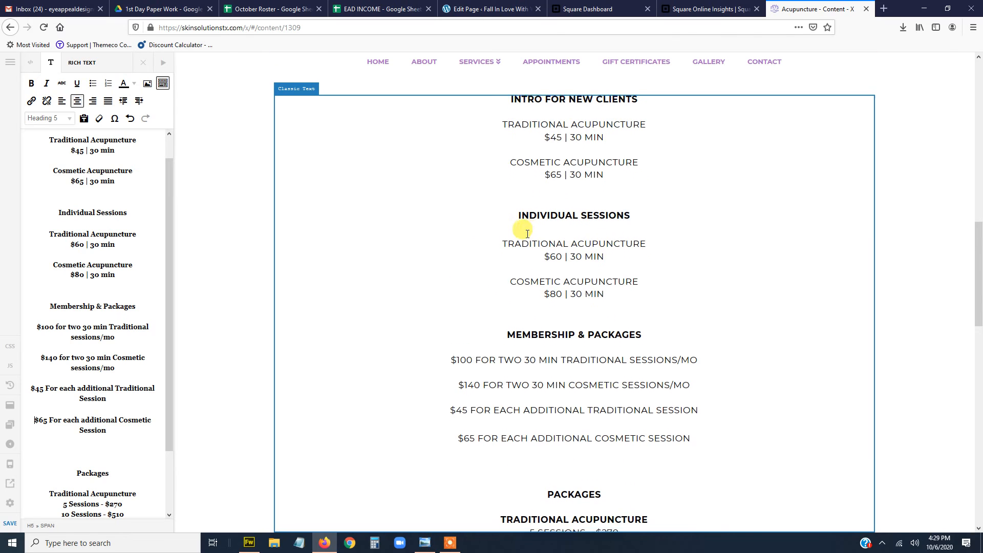
scroll(523, 227, "down", 3)
scroll(681, 176, "up", 5)
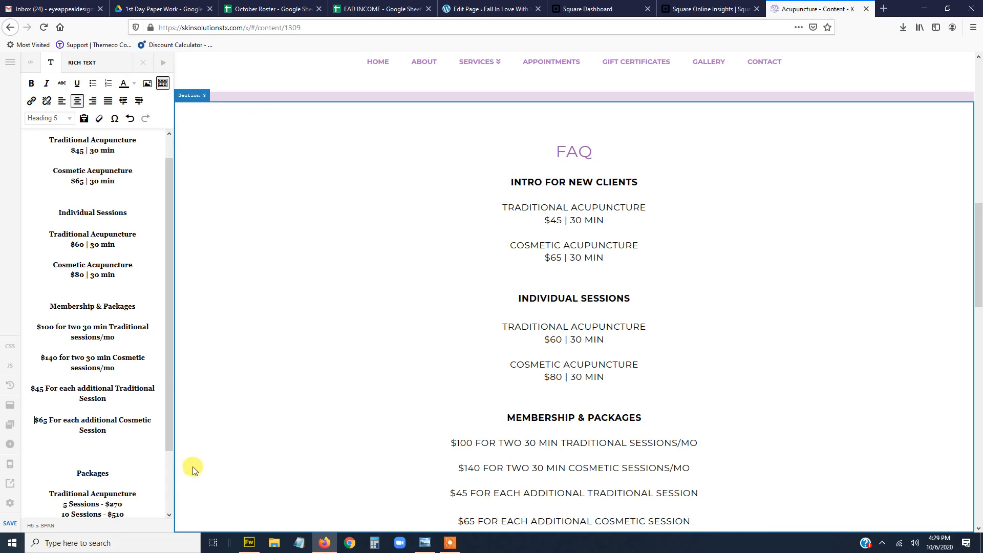
Keep the editor page open instead of leaving it, and save the Acupuncture page changes
left_click(866, 9)
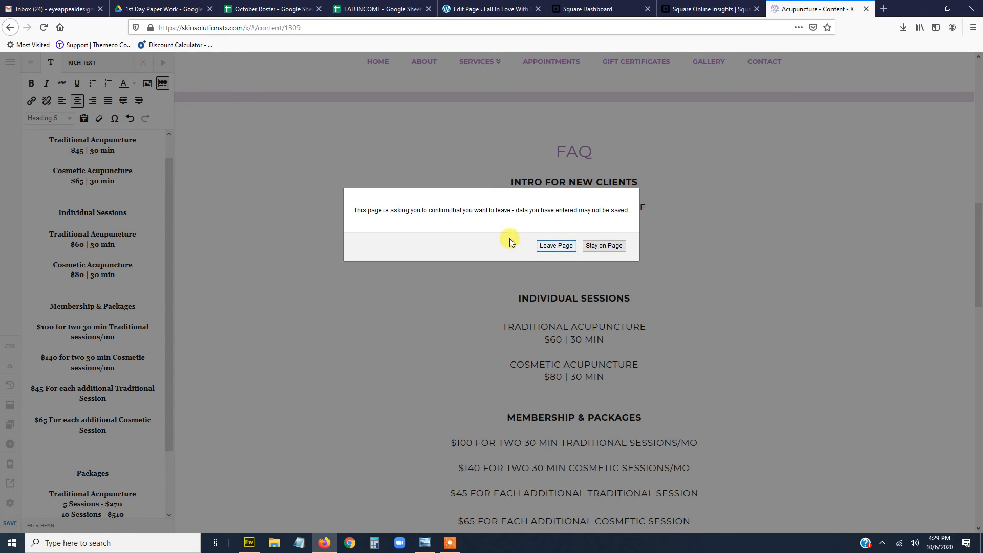
left_click(604, 246)
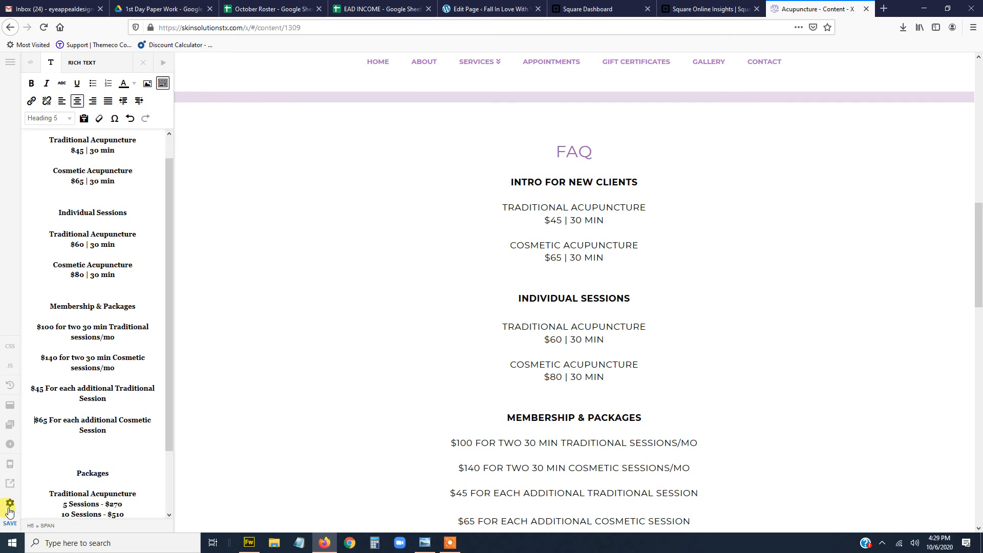
left_click(9, 528)
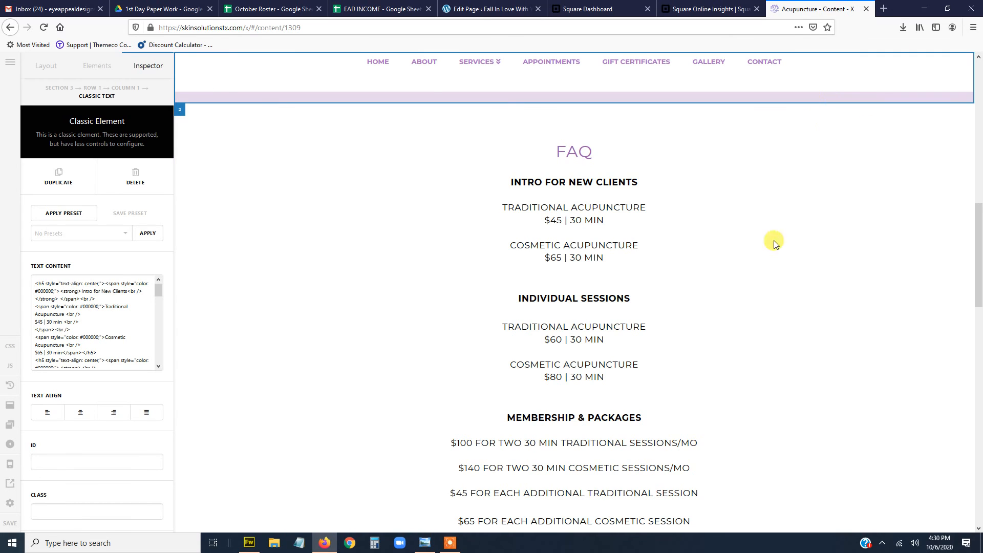
Open the live Acupuncture page and review its pricing text, packages and FAQ entries down to the final Book A Session button
left_click(10, 484)
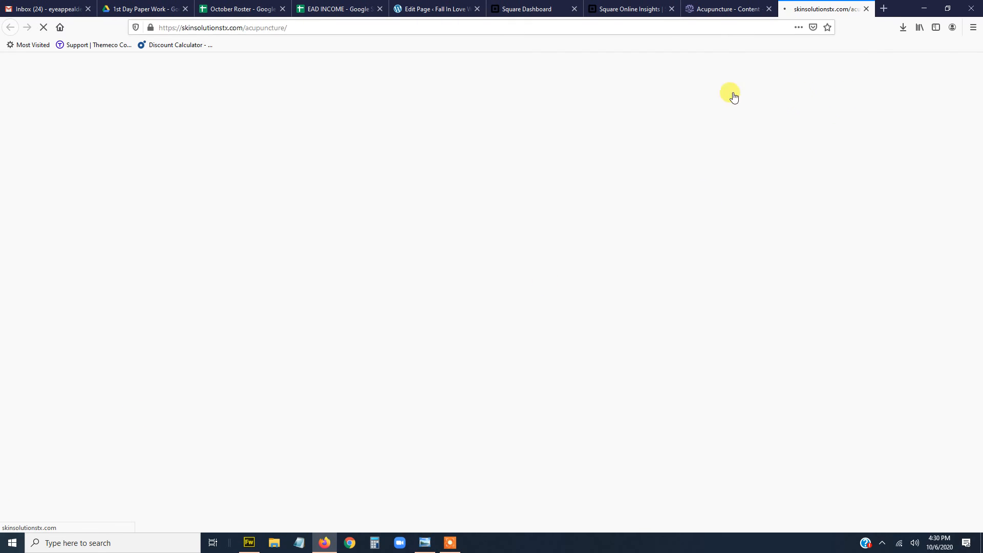
scroll(690, 251, "down", 6)
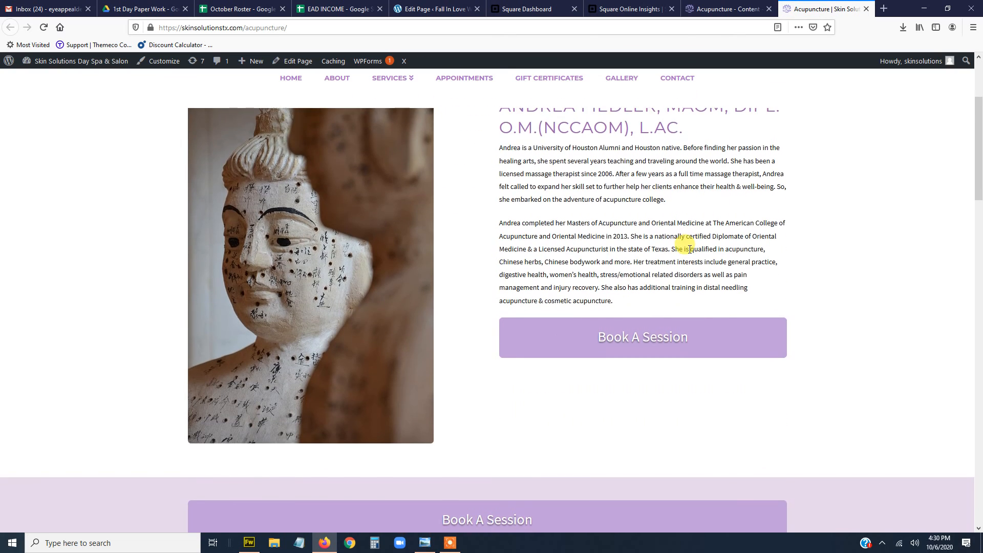
scroll(690, 251, "down", 8)
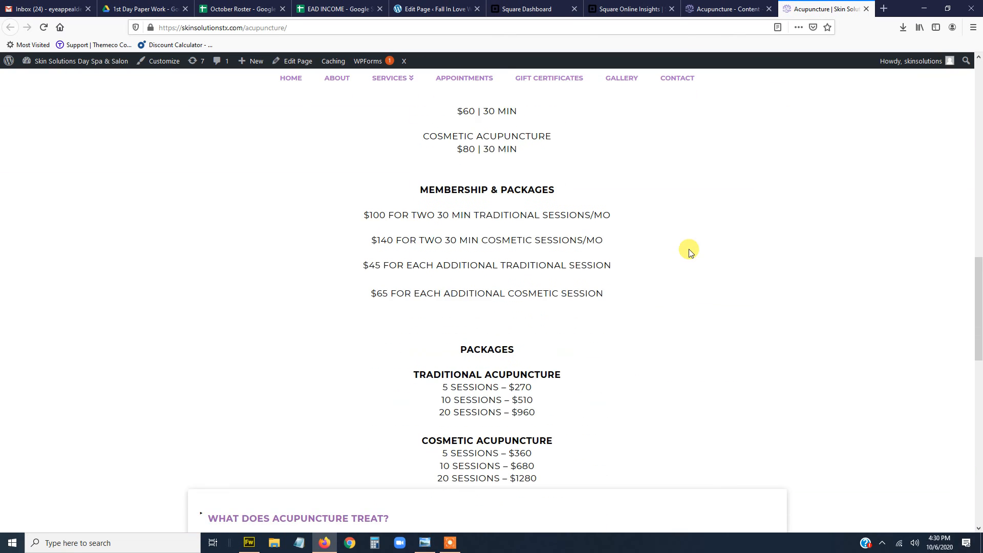
scroll(689, 251, "down", 1)
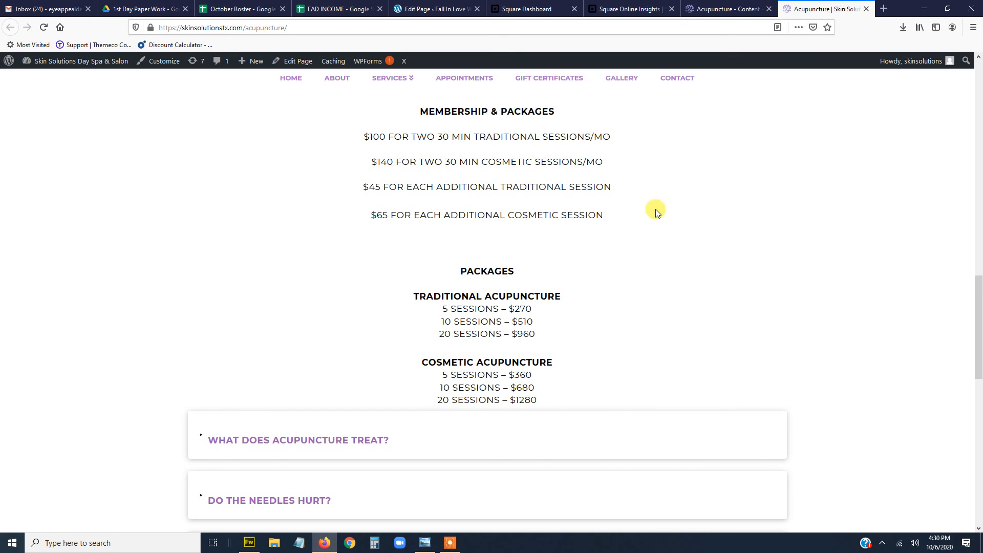
scroll(461, 256, "down", 10)
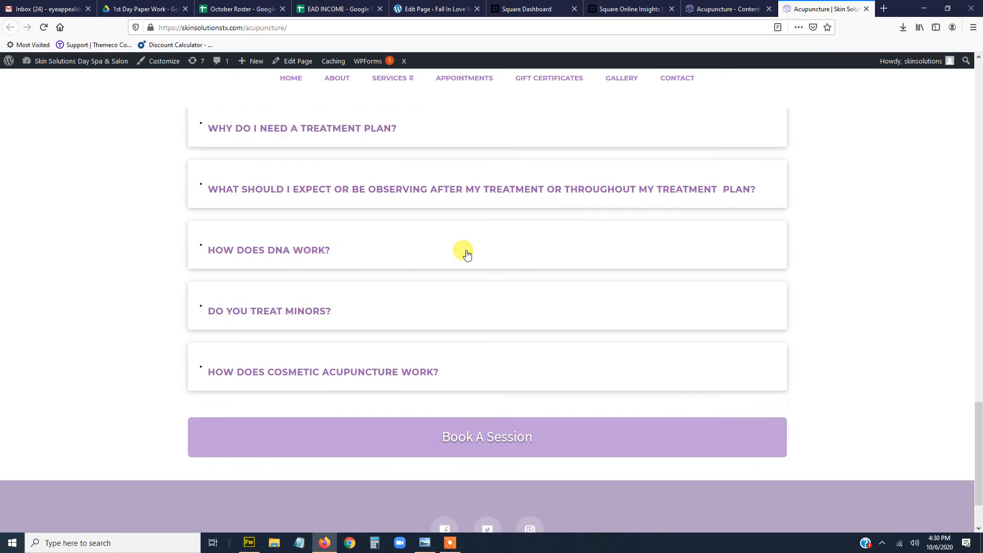
scroll(540, 227, "up", 5)
scroll(539, 226, "up", 3)
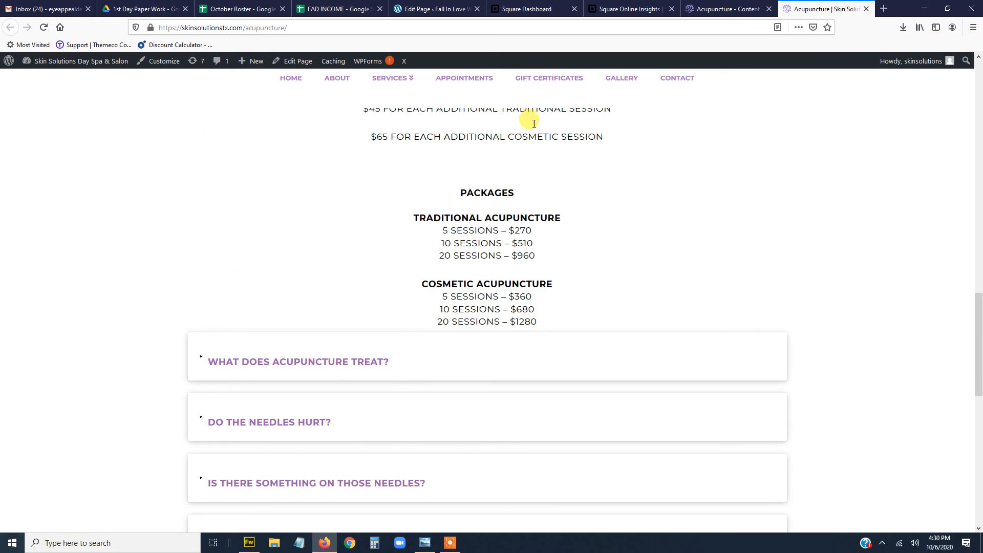
Check the live page's layout in a narrow, mobile-width browser window, and return the window to full size
left_click(948, 10)
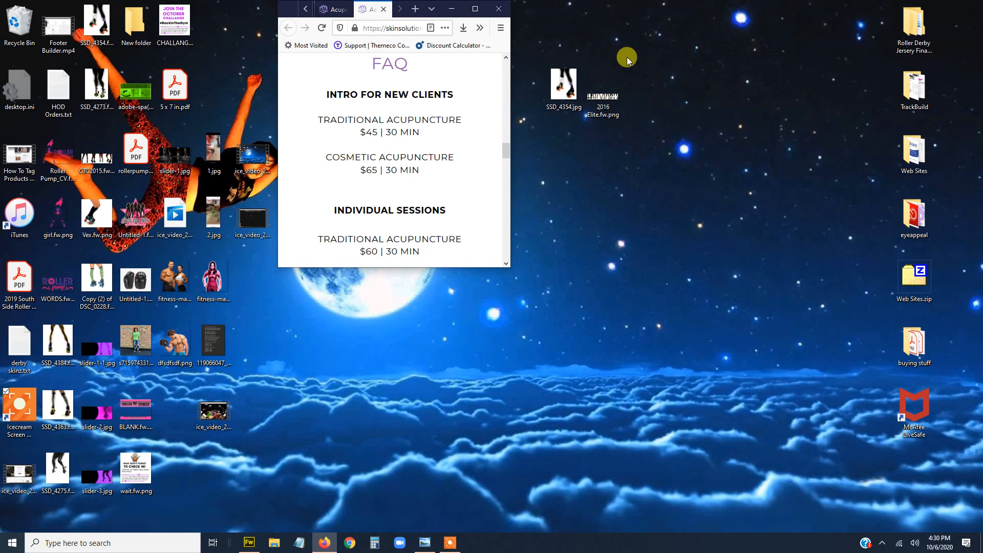
left_click_drag(505, 156, 491, 75)
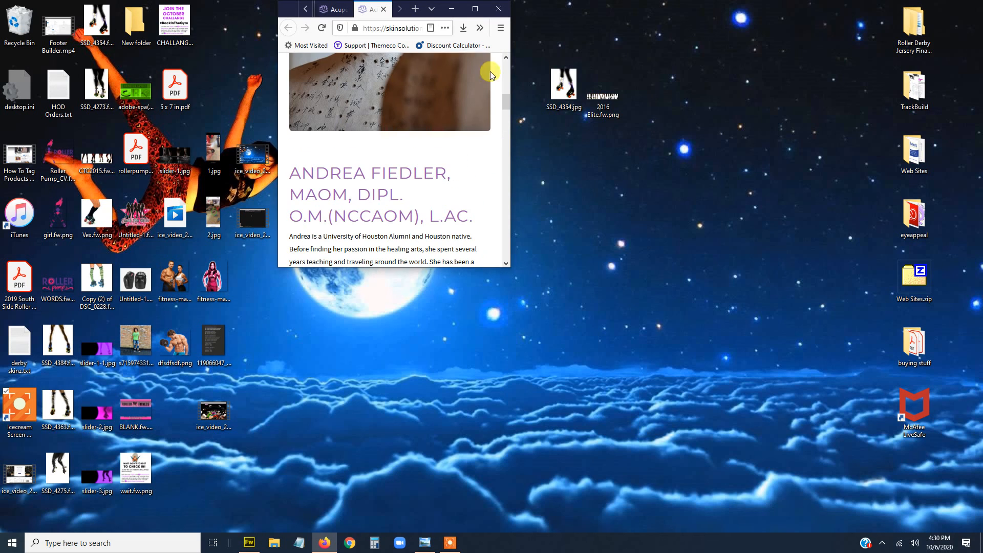
left_click(477, 8)
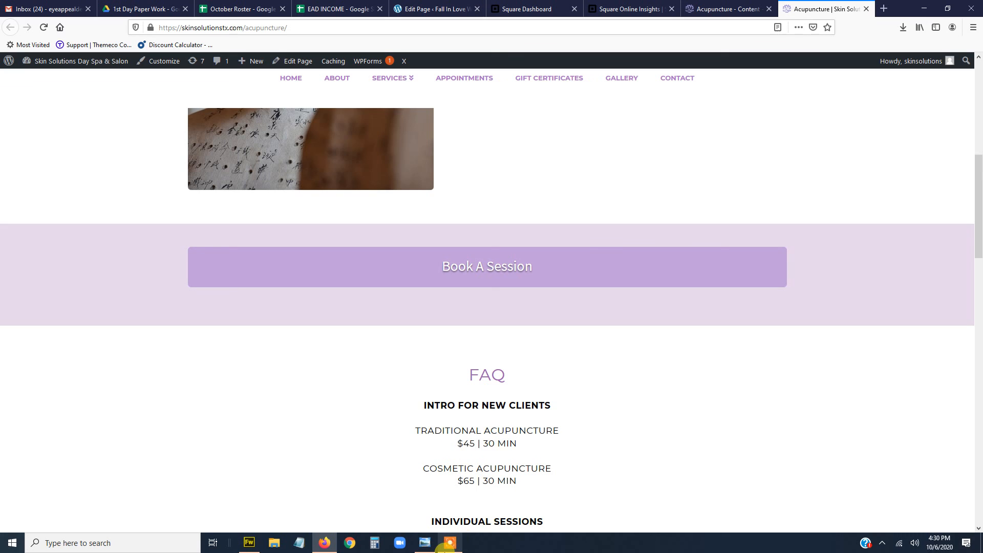
left_click(447, 545)
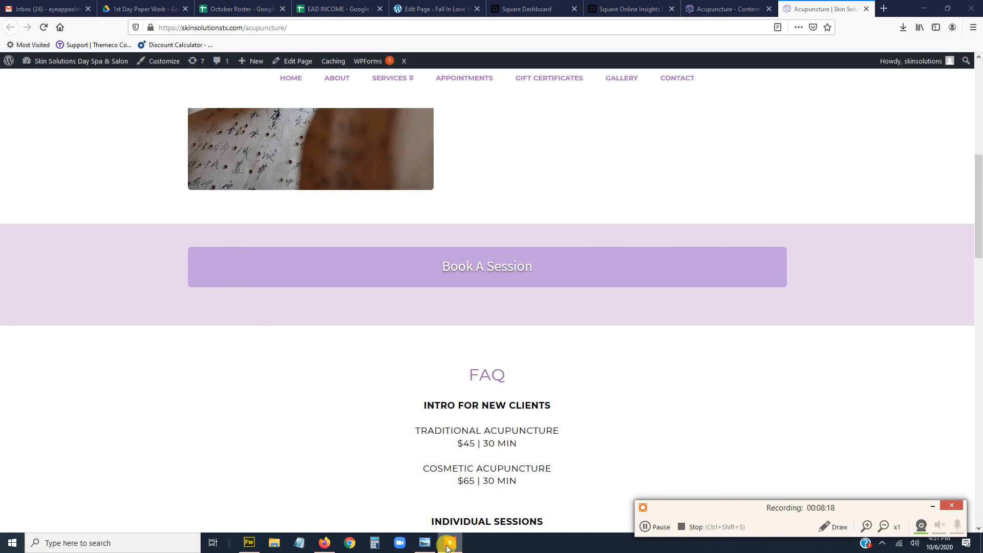